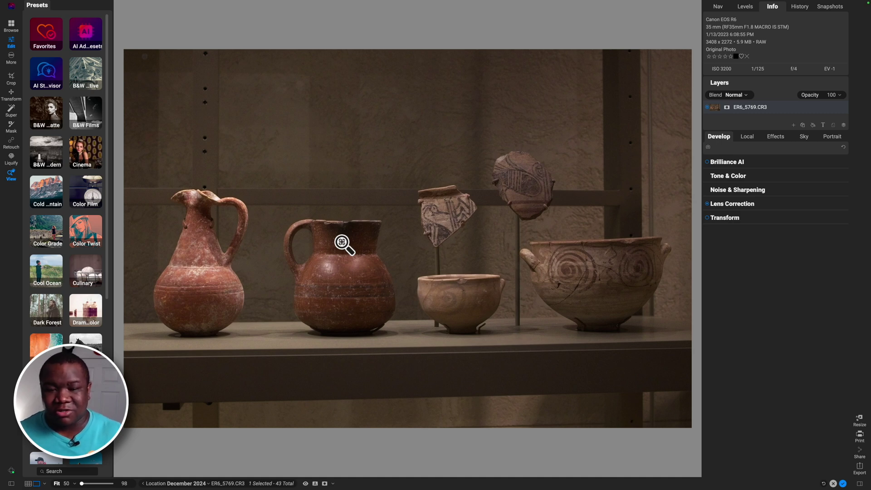
# Examine the noise on the pots, pottery fragments and wall across the photo at close range.
pyautogui.click(353, 233)
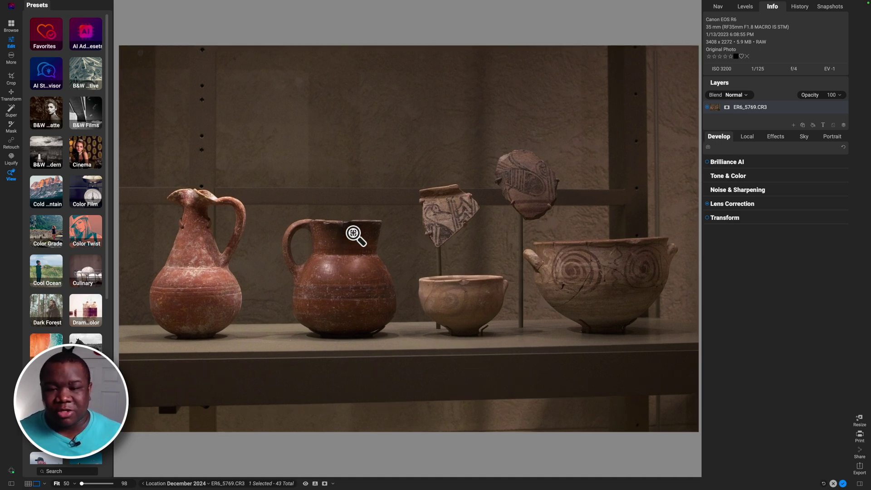
pyautogui.click(76, 479)
pyautogui.moveTo(76, 479); pyautogui.dragTo(93, 481)
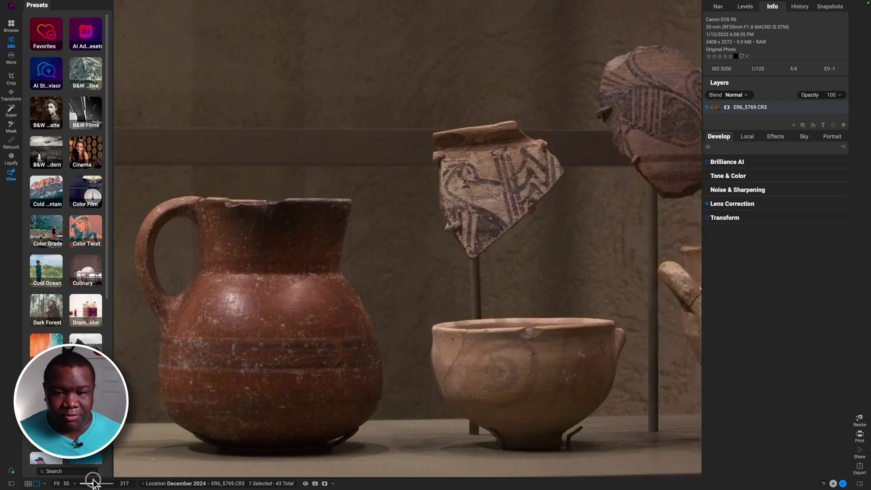
pyautogui.moveTo(287, 249); pyautogui.dragTo(332, 242)
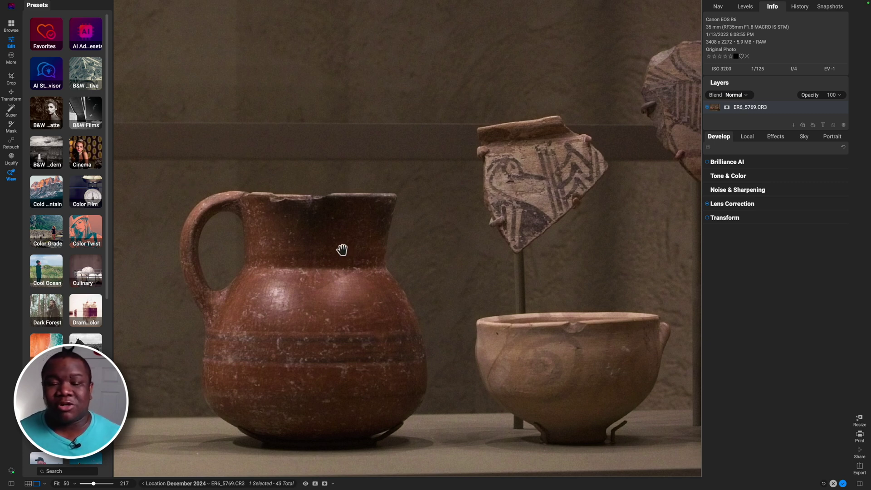
pyautogui.moveTo(343, 258); pyautogui.dragTo(185, 217)
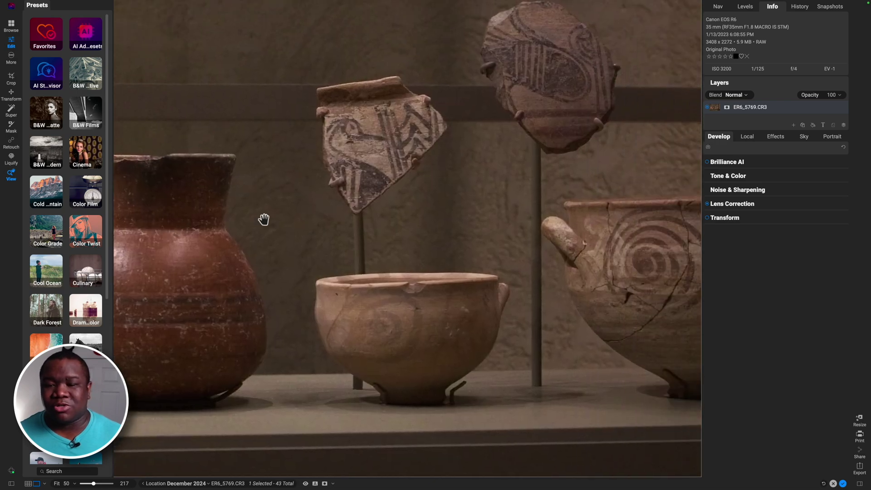
pyautogui.moveTo(583, 216); pyautogui.dragTo(450, 220)
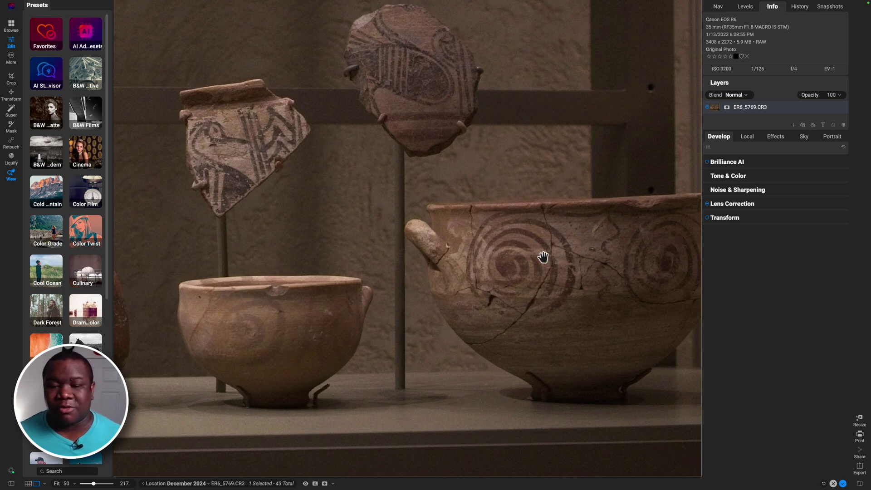
# Turn on Brilliance AI for the whole photo and review the Brilliance AI preferences, including the ISO threshold for automatic NoNoise AI.
pyautogui.press('super+0')
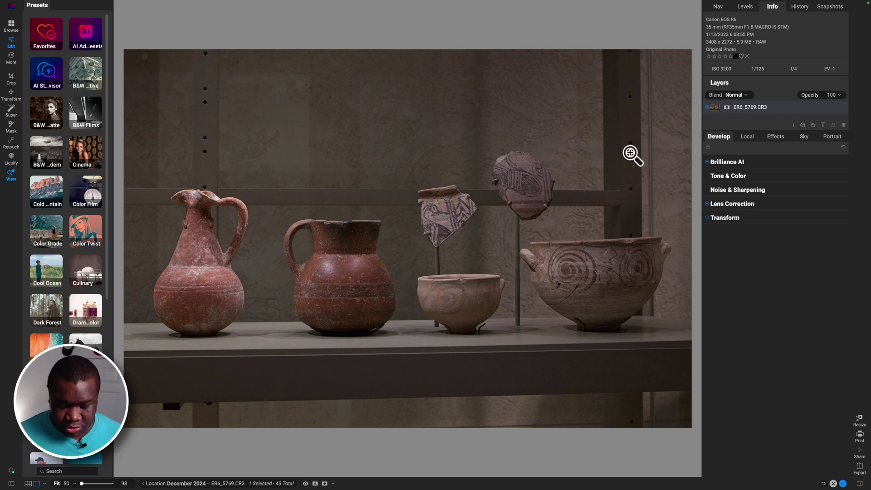
pyautogui.press('super+comma')
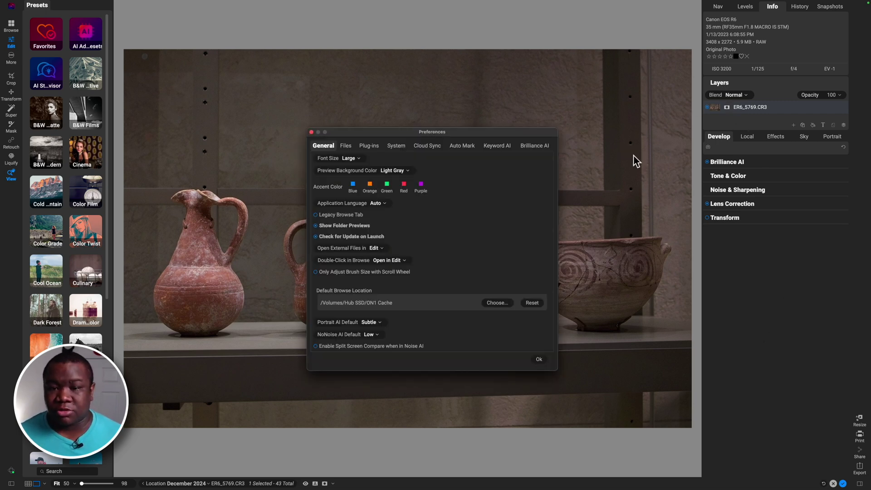
pyautogui.click(542, 149)
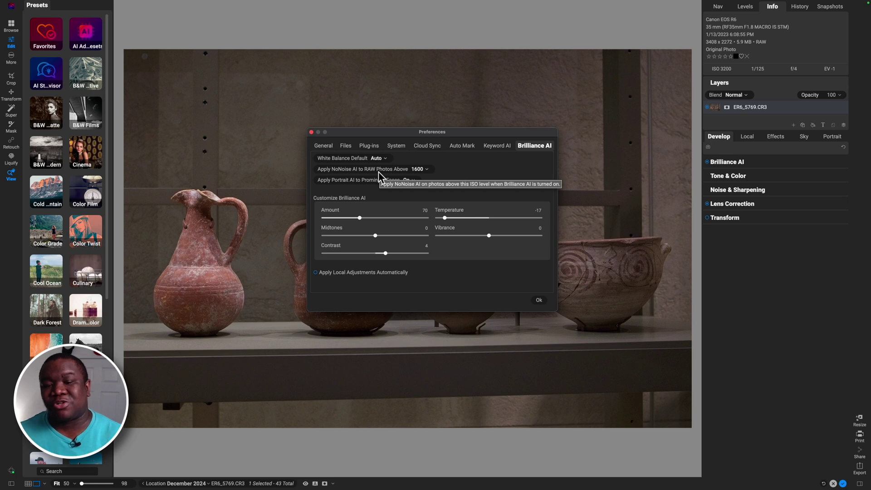
pyautogui.click(539, 300)
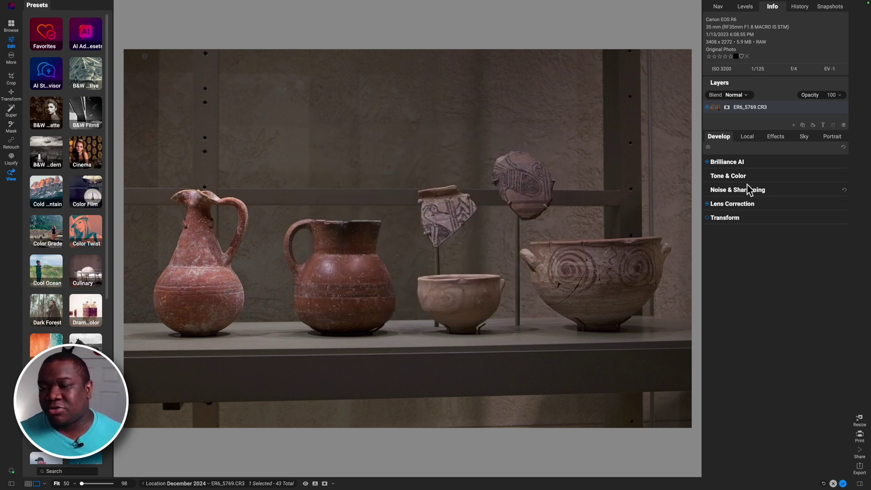
# Compare the pots up close with Classic noise reduction and with NoNoise AI.
pyautogui.click(749, 189)
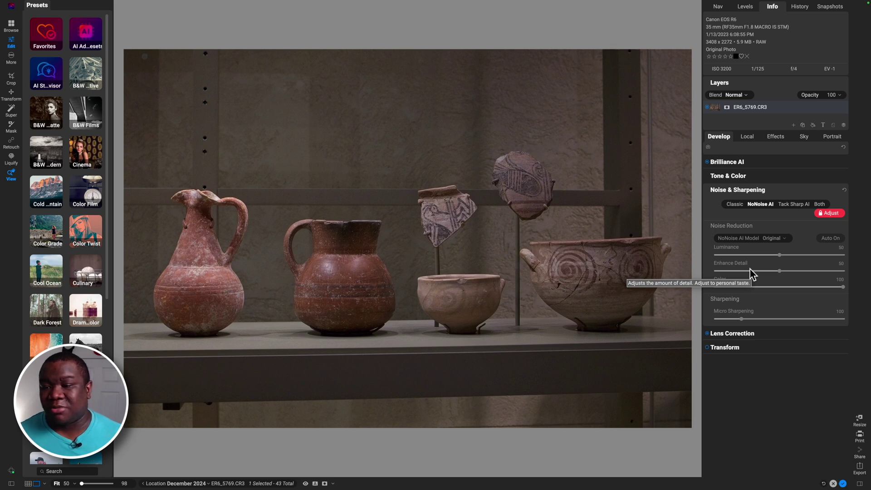
pyautogui.click(733, 205)
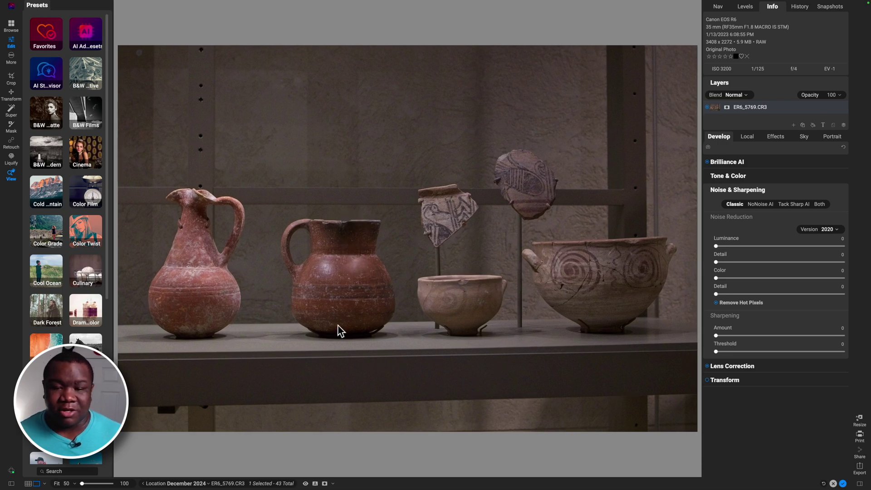
pyautogui.moveTo(82, 483); pyautogui.dragTo(96, 483)
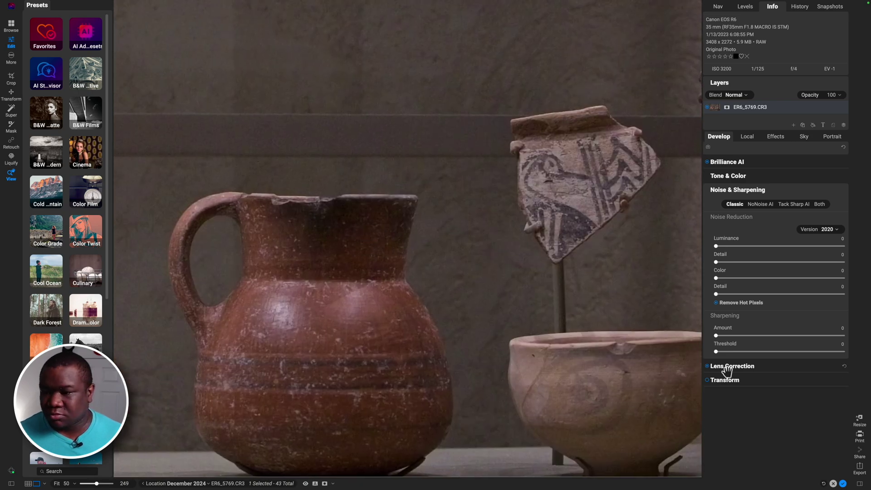
pyautogui.click(755, 204)
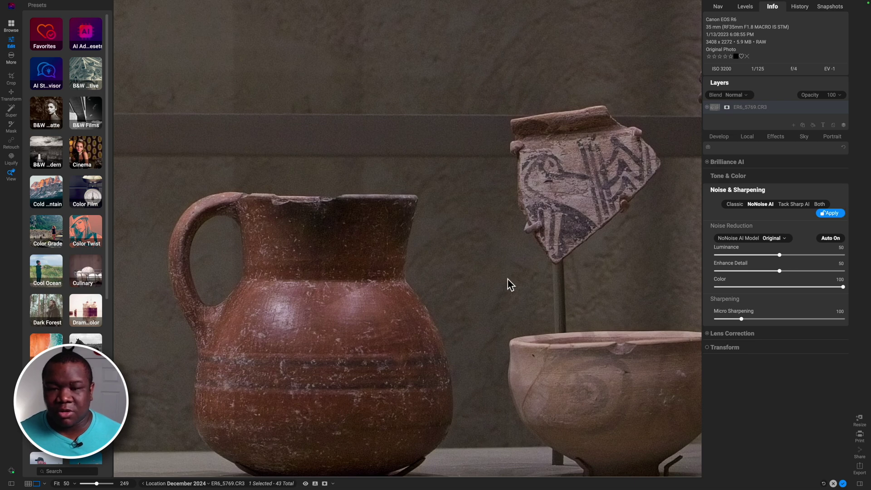
pyautogui.click(736, 204)
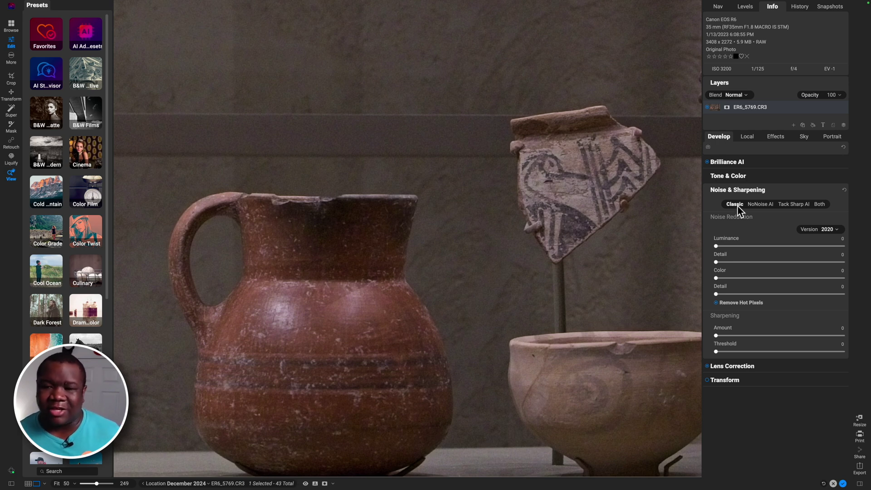
# Apply NoNoise AI noise reduction to the photo using the High Detail model with Luminance set to 92.
pyautogui.click(760, 204)
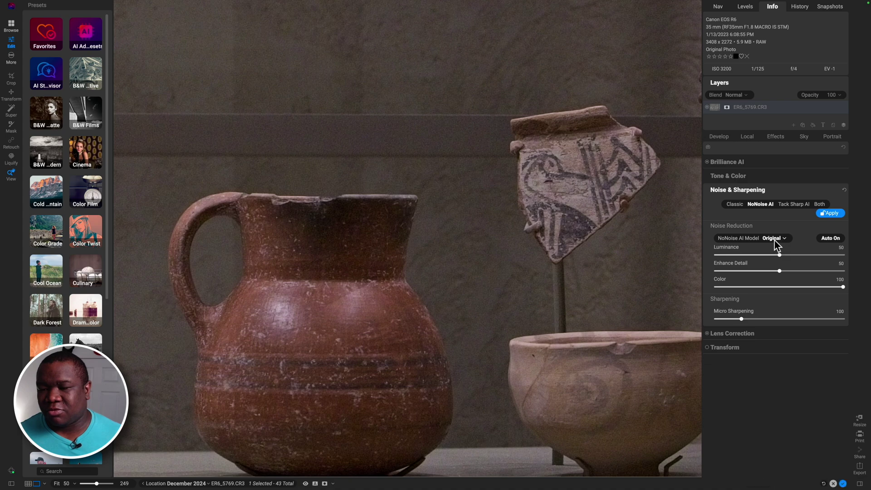
pyautogui.click(774, 231)
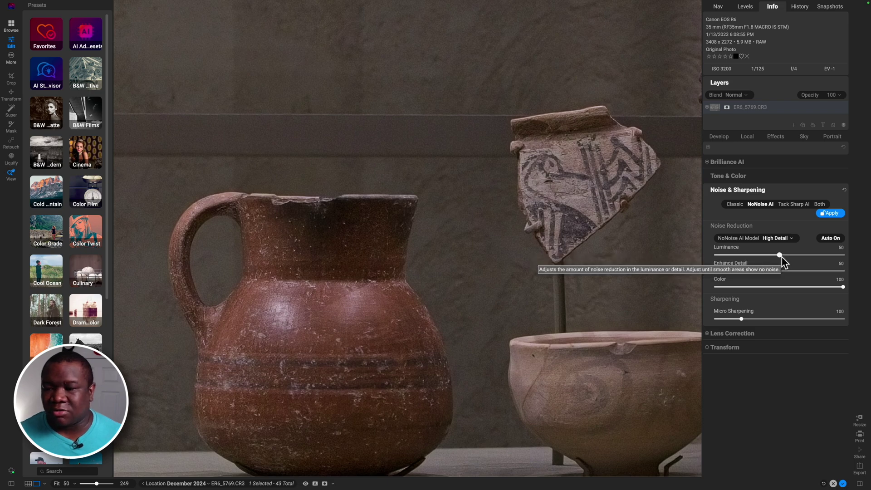
pyautogui.moveTo(777, 255); pyautogui.dragTo(833, 257)
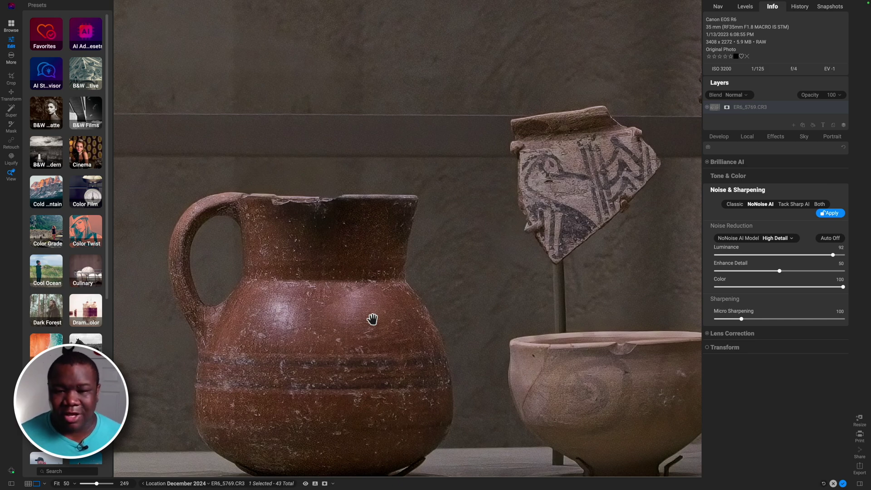
pyautogui.press('super+0')
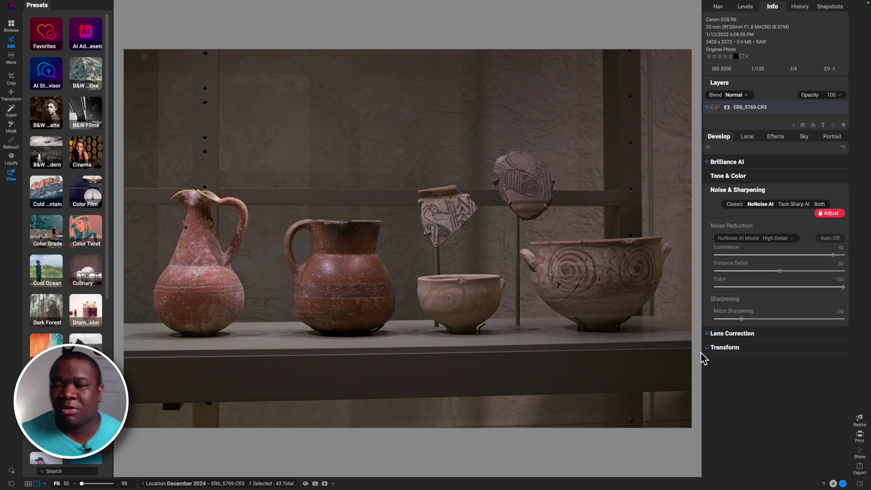
pyautogui.click(755, 191)
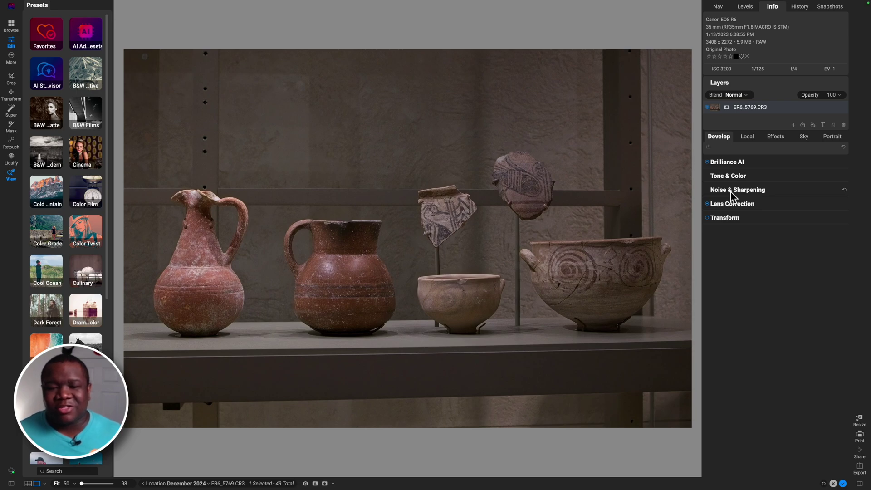
# Straighten the photo within the crop frame by rotating it to an angle of about 1.08 degrees.
pyautogui.press('c')
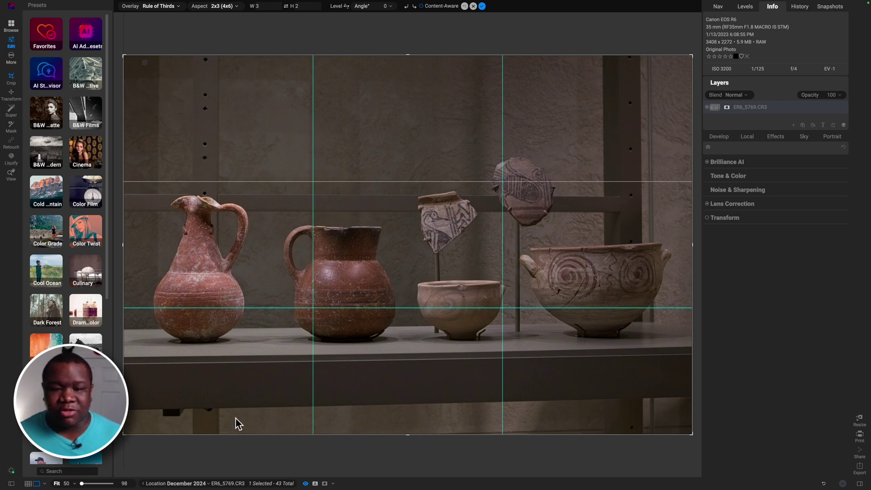
pyautogui.moveTo(131, 436); pyautogui.dragTo(183, 439)
pyautogui.moveTo(260, 350)
pyautogui.mouseDown()
pyautogui.moveTo(278, 348)
pyautogui.moveTo(272, 358)
pyautogui.mouseUp()
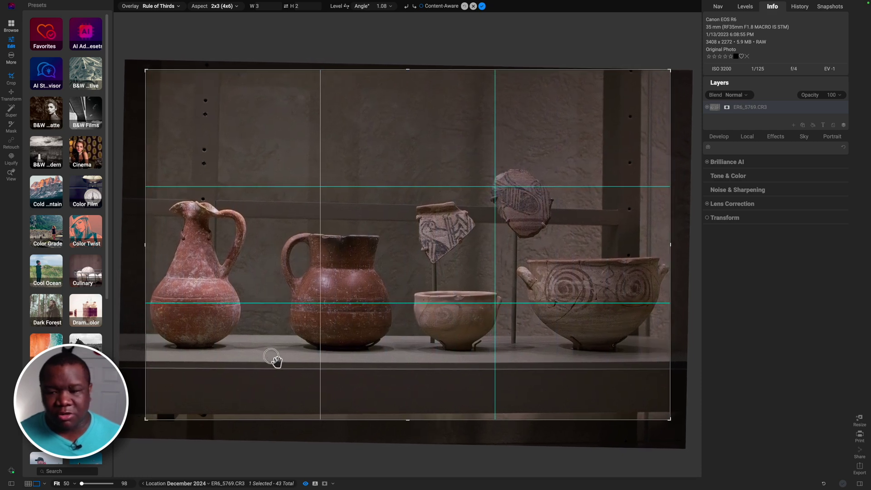
# Set the crop aspect to Freeform, trim the frame around the pots to about 3266 x 1765 pixels and apply the crop.
pyautogui.click(158, 7)
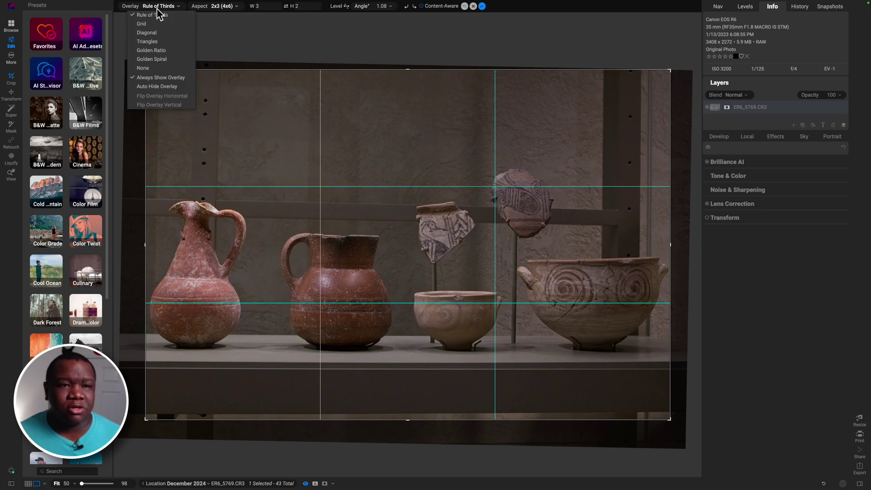
pyautogui.click(220, 29)
pyautogui.click(220, 7)
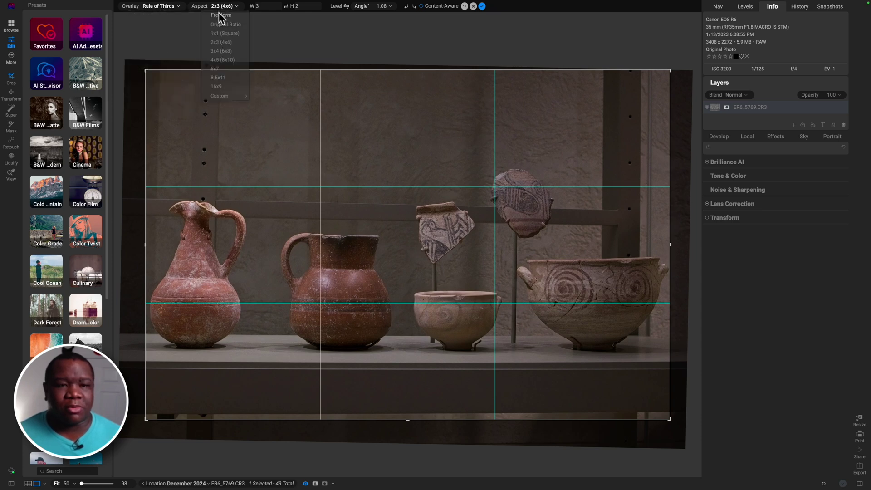
pyautogui.click(220, 15)
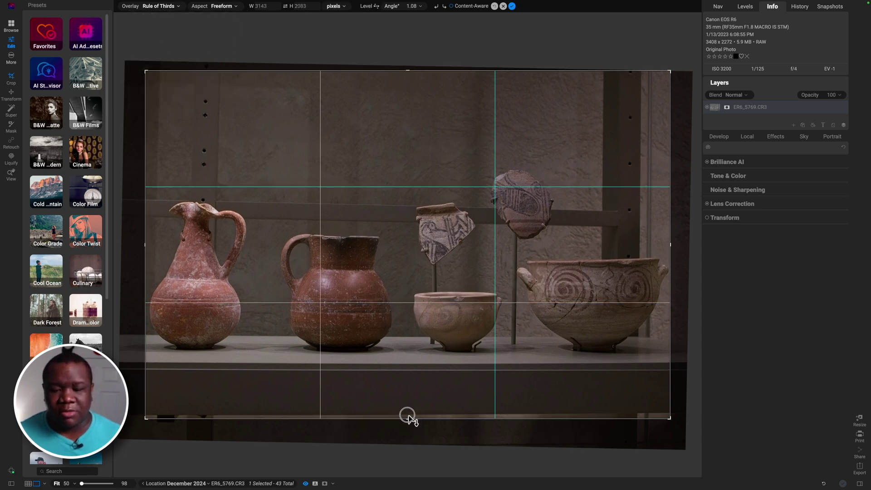
pyautogui.moveTo(408, 417); pyautogui.dragTo(408, 402)
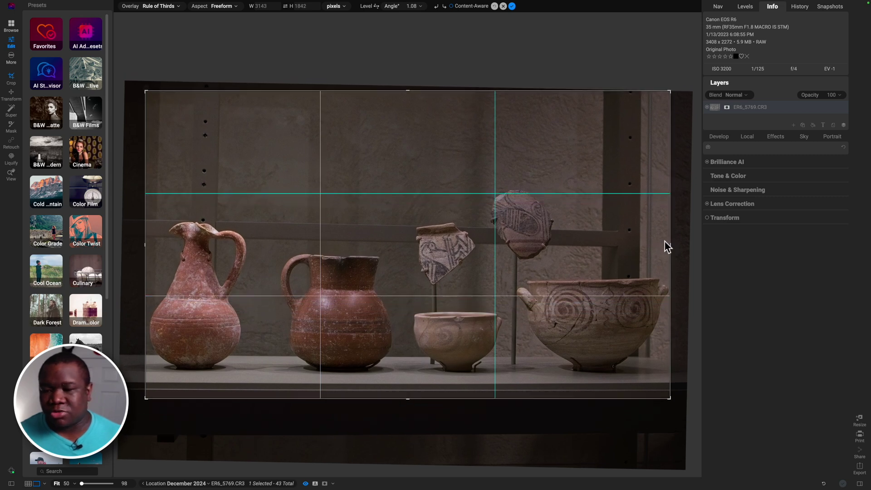
pyautogui.moveTo(668, 244); pyautogui.dragTo(674, 243)
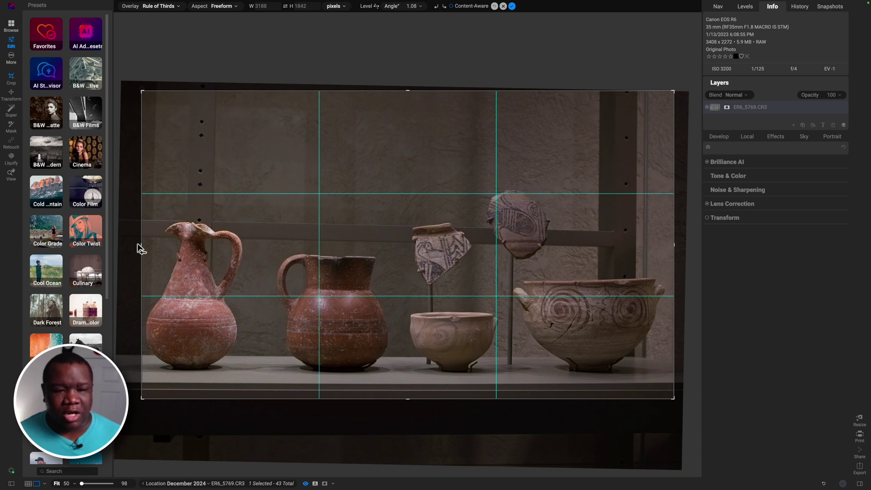
pyautogui.moveTo(145, 250); pyautogui.dragTo(127, 247)
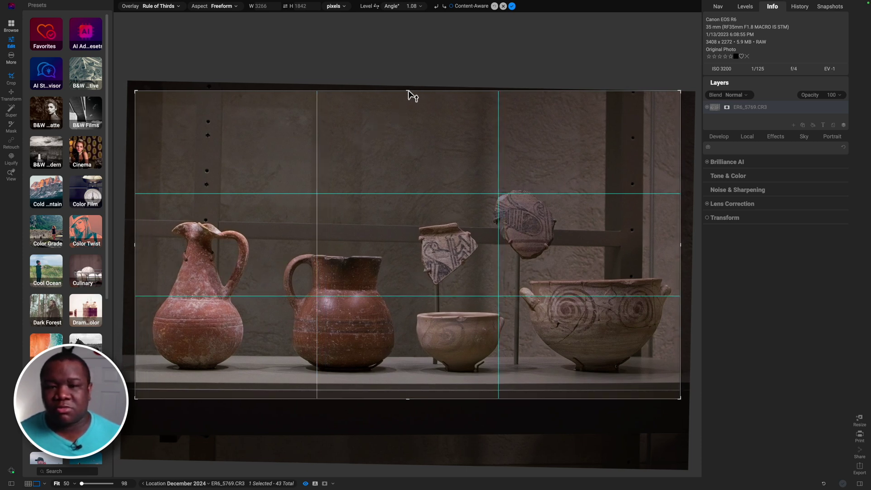
pyautogui.moveTo(407, 91); pyautogui.dragTo(409, 97)
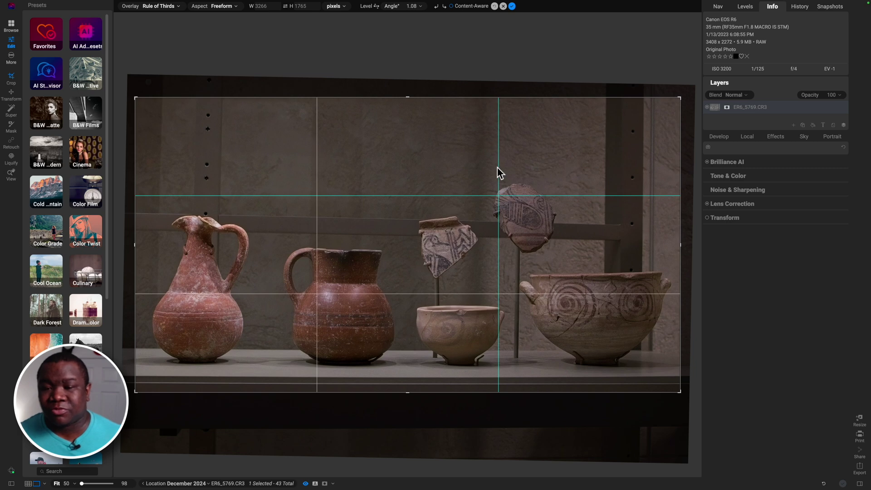
pyautogui.click(512, 6)
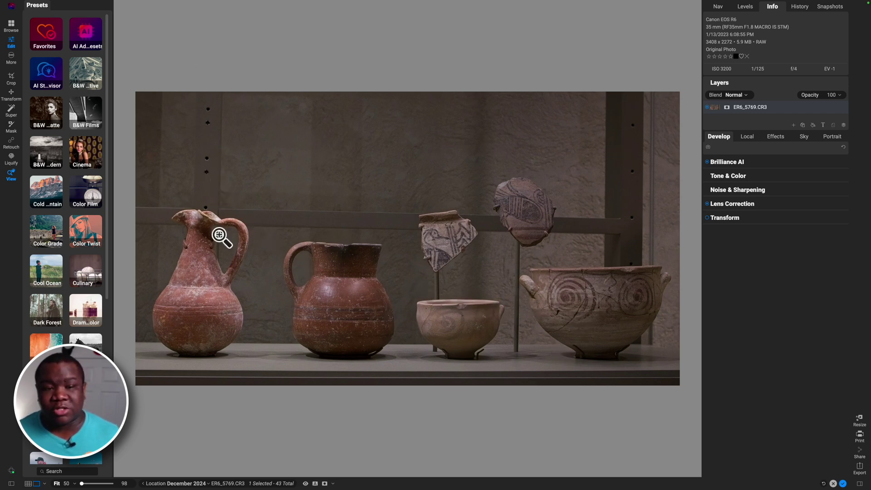
# Erase the bolt holes on the wall above the leftmost jug using the retouch eraser brush at size 250.
pyautogui.click(10, 144)
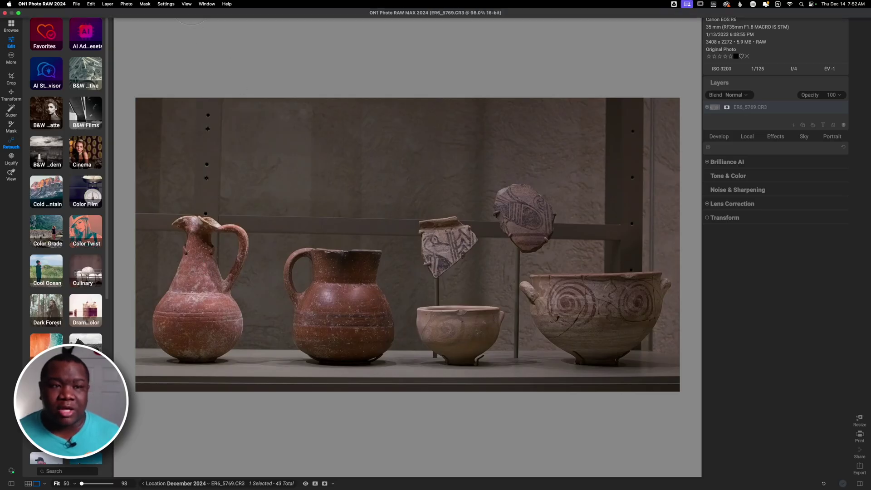
pyautogui.press('q')
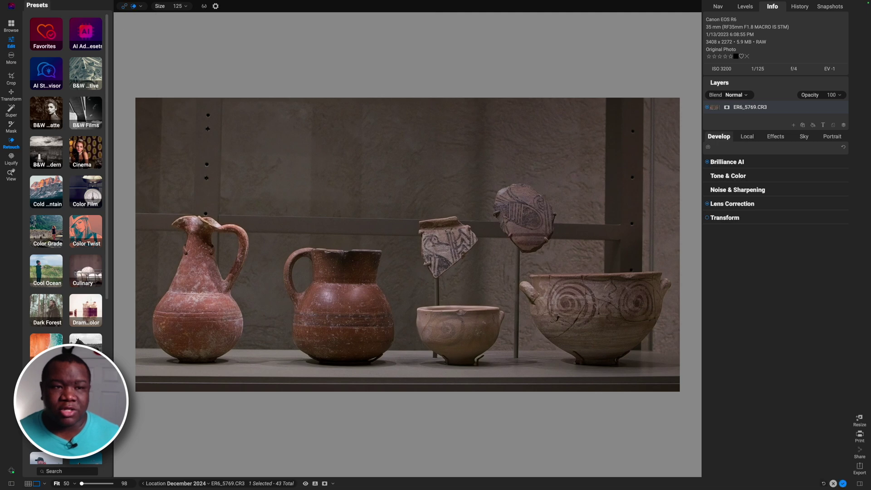
pyautogui.press(']')
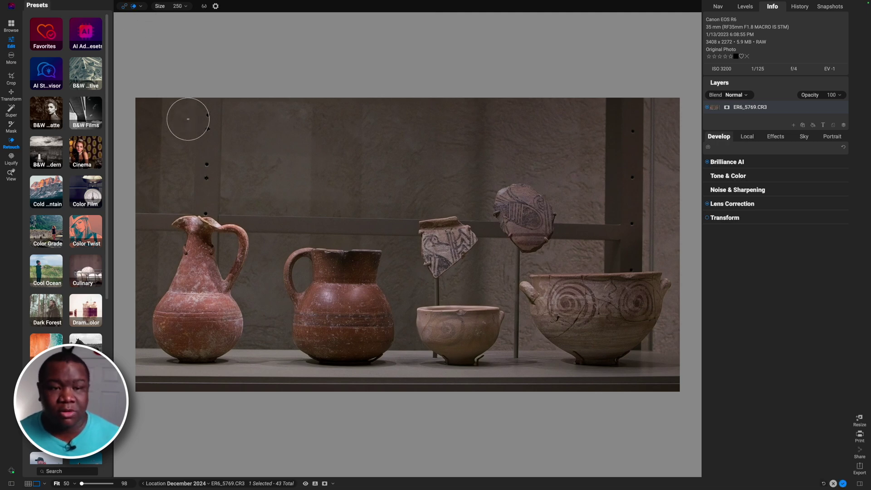
pyautogui.click(208, 112)
pyautogui.moveTo(207, 113); pyautogui.dragTo(206, 192)
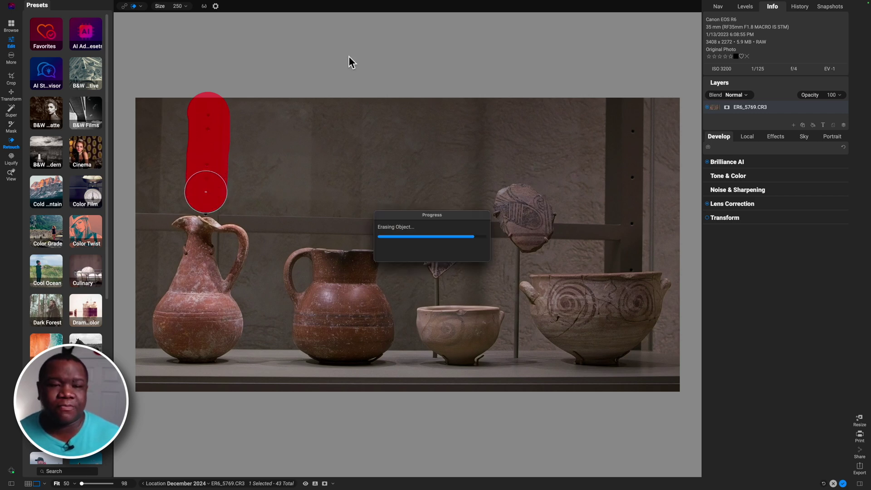
# Erase the dark vertical post above the large right-hand bowl at brush size 300 and the thin rod beside it at size 175.
pyautogui.press(']')
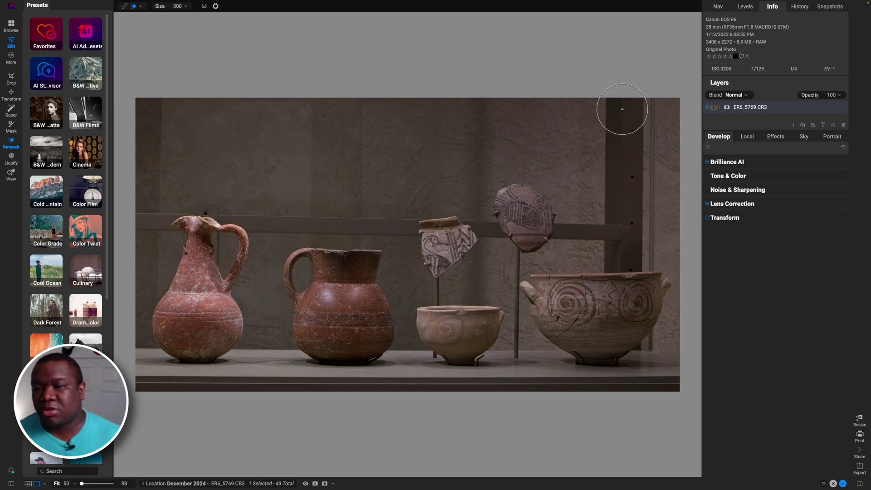
pyautogui.moveTo(622, 110); pyautogui.dragTo(623, 242)
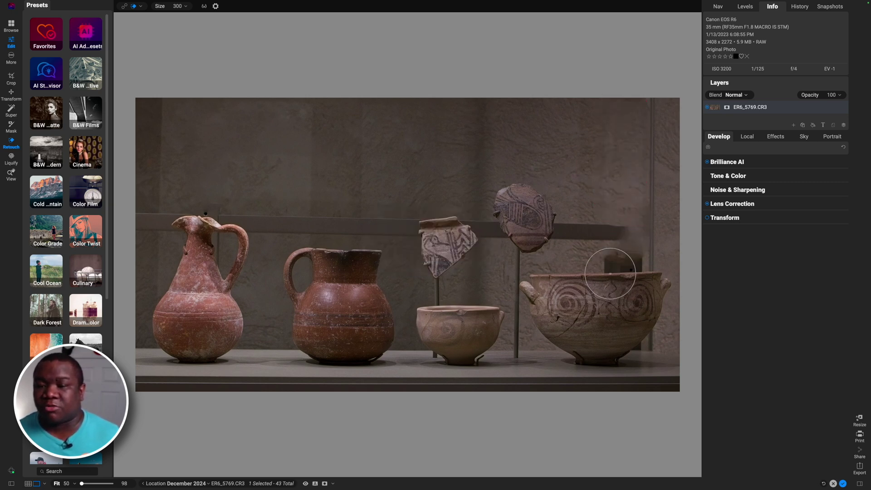
pyautogui.press('[')
pyautogui.press('[')
pyautogui.press('[')
pyautogui.press('[')
pyautogui.press('[')
pyautogui.press('[')
pyautogui.press('[')
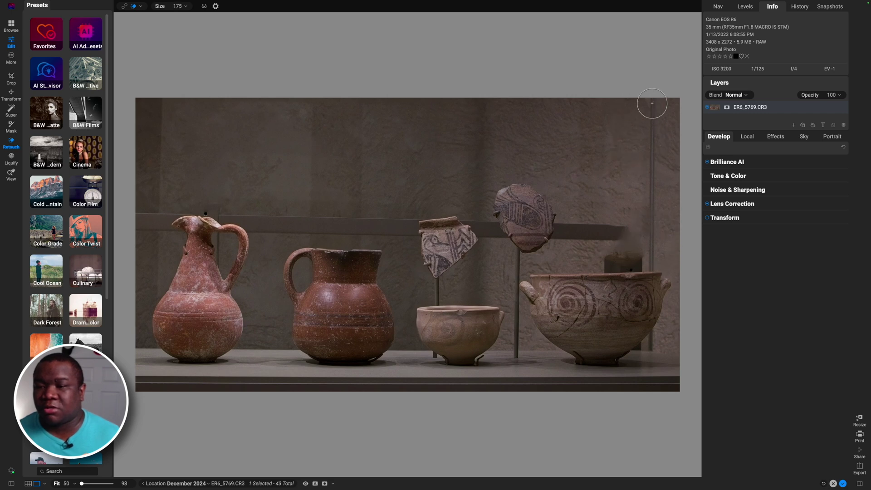
pyautogui.moveTo(652, 103); pyautogui.dragTo(652, 260)
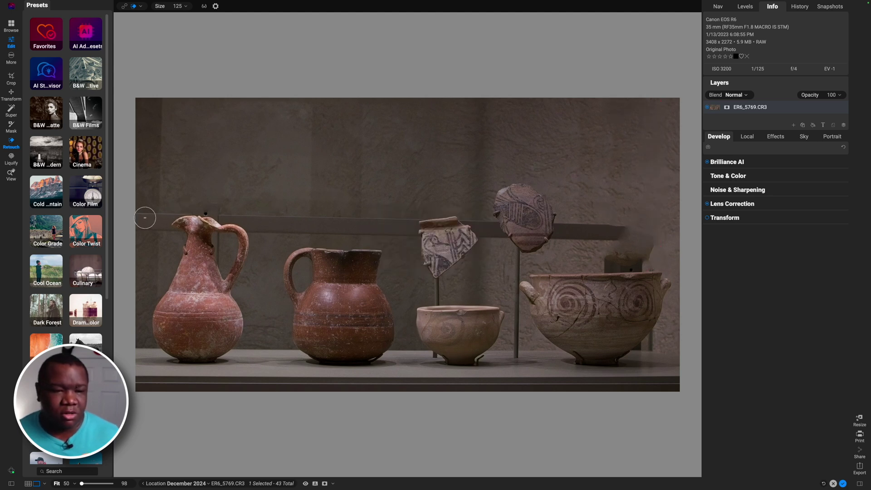
# Erase the horizontal wall rail from the photo's left edge to the triangular shard with progressively smaller eraser brushes, starting at size 125.
pyautogui.moveTo(141, 216)
pyautogui.mouseDown()
pyautogui.moveTo(155, 225)
pyautogui.moveTo(164, 217)
pyautogui.moveTo(144, 217)
pyautogui.moveTo(141, 230)
pyautogui.mouseUp()
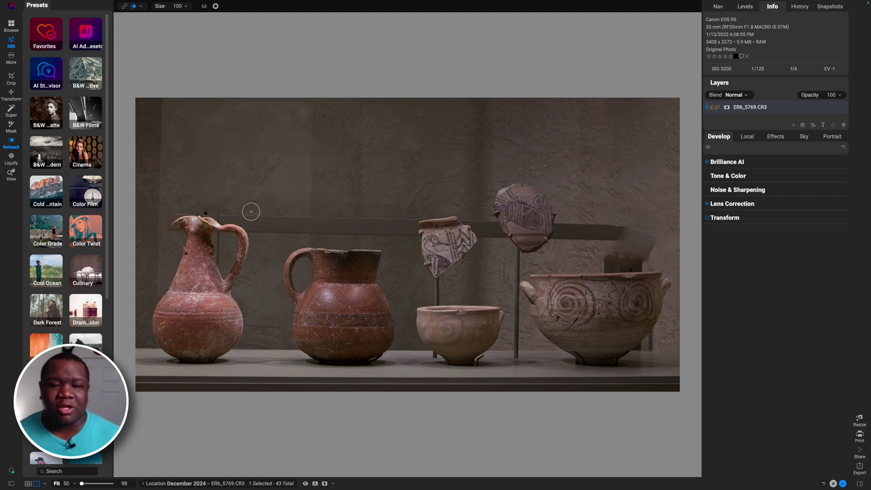
pyautogui.moveTo(408, 222)
pyautogui.mouseDown()
pyautogui.moveTo(406, 230)
pyautogui.moveTo(257, 223)
pyautogui.mouseUp()
pyautogui.press('super+equal')
pyautogui.press('[')
pyautogui.press('[')
pyautogui.press('[')
pyautogui.moveTo(259, 170)
pyautogui.mouseDown()
pyautogui.moveTo(295, 163)
pyautogui.moveTo(248, 200)
pyautogui.mouseUp()
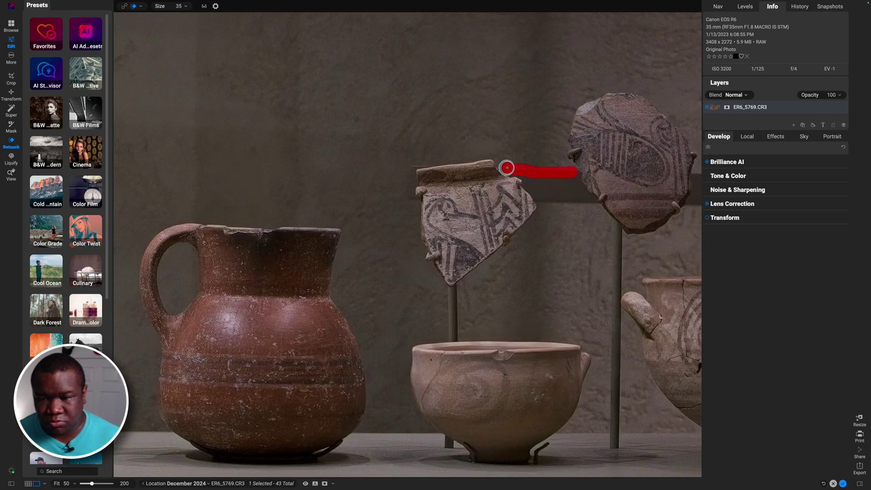
# Erase the rail between the two shards at brush size 35, and the remaining rail and post above the right-hand bowl starting at size 125.
pyautogui.moveTo(505, 168)
pyautogui.mouseDown()
pyautogui.moveTo(527, 174)
pyautogui.moveTo(540, 197)
pyautogui.moveTo(573, 179)
pyautogui.moveTo(540, 179)
pyautogui.mouseUp()
pyautogui.moveTo(424, 164); pyautogui.dragTo(404, 204)
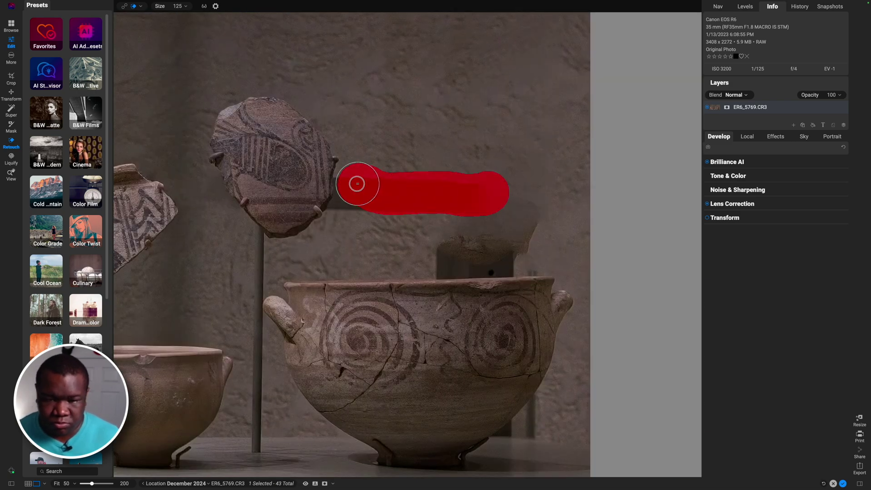
pyautogui.moveTo(357, 184); pyautogui.dragTo(348, 185)
pyautogui.press('[')
pyautogui.moveTo(415, 261); pyautogui.dragTo(505, 259)
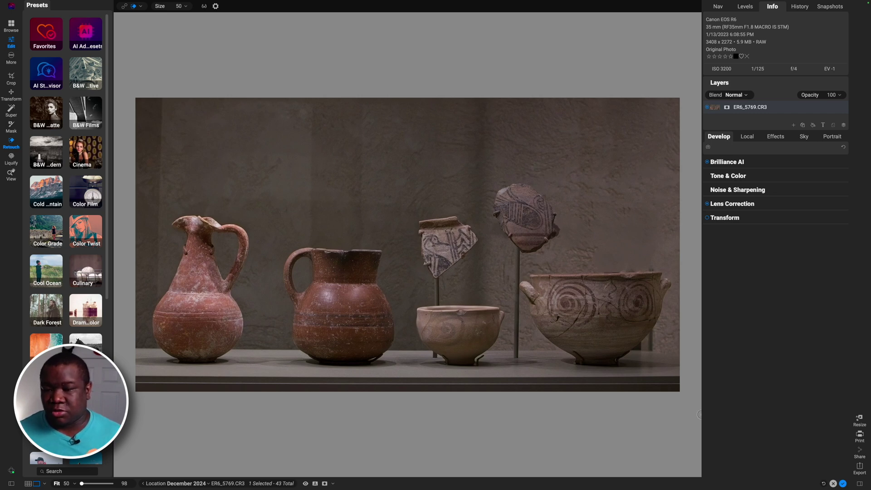
# Expand the ER6_5769.CR3 layer's edits, enlarge the layer list and toggle Retouching off and on to compare the cleanup.
pyautogui.press('z')
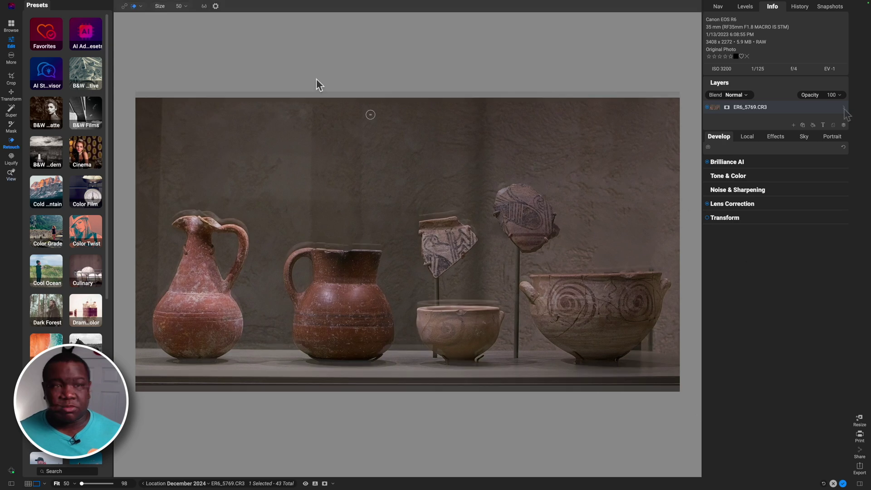
pyautogui.click(855, 136)
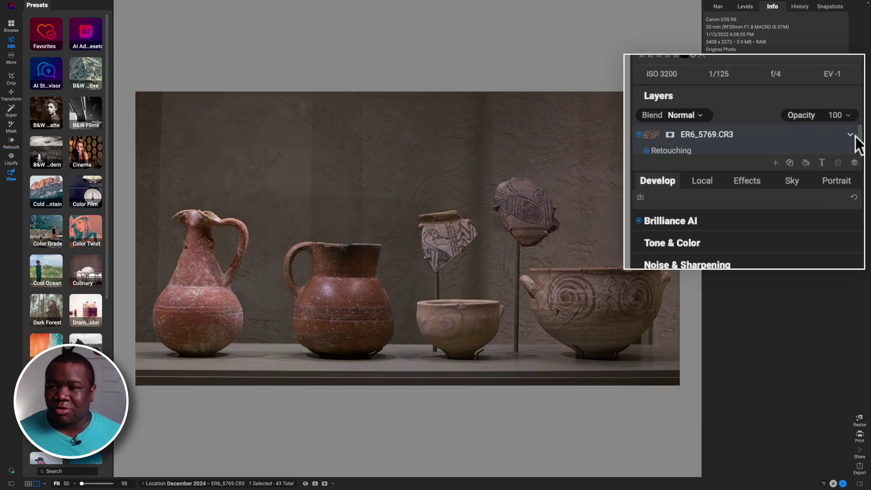
pyautogui.scroll(-1, 820, 140)
pyautogui.moveTo(745, 172); pyautogui.dragTo(745, 230)
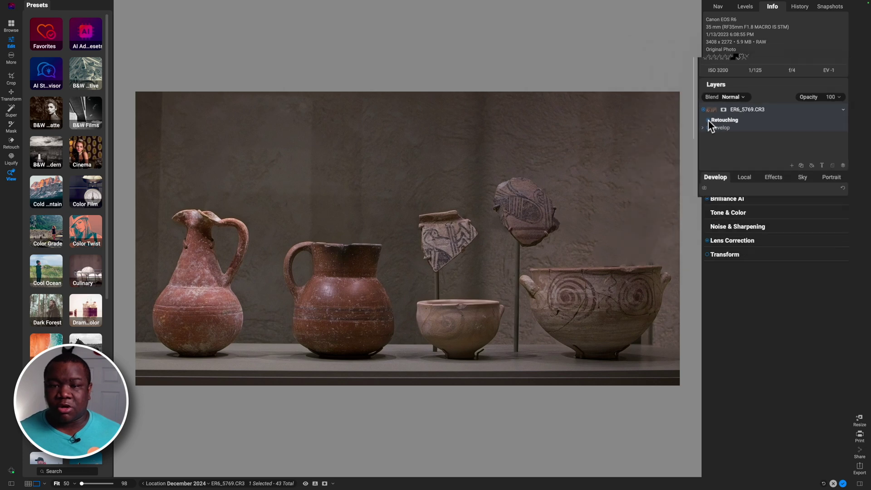
pyautogui.click(712, 117)
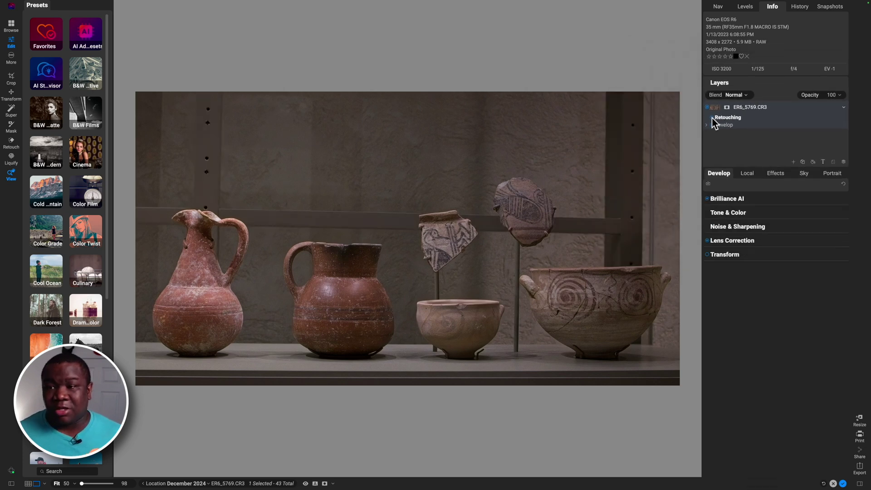
pyautogui.click(712, 117)
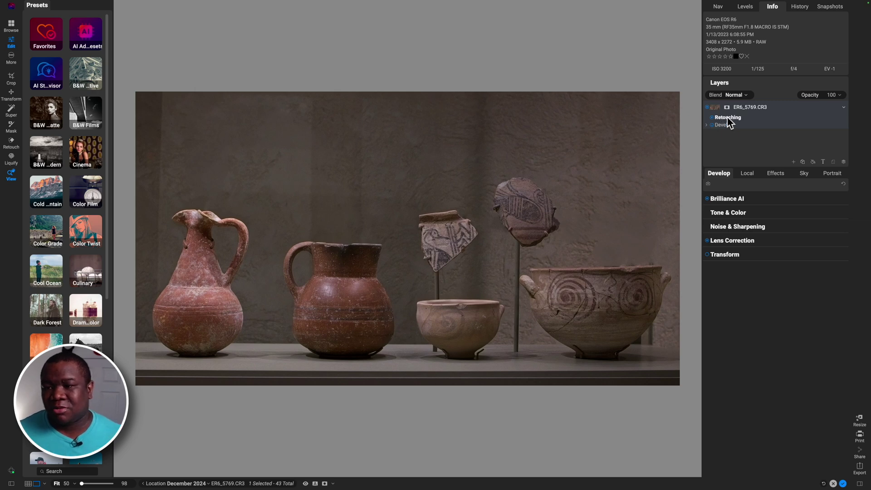
# Examine the erased wall areas around both shards and above the large bowl up close for smudged texture.
pyautogui.click(537, 231)
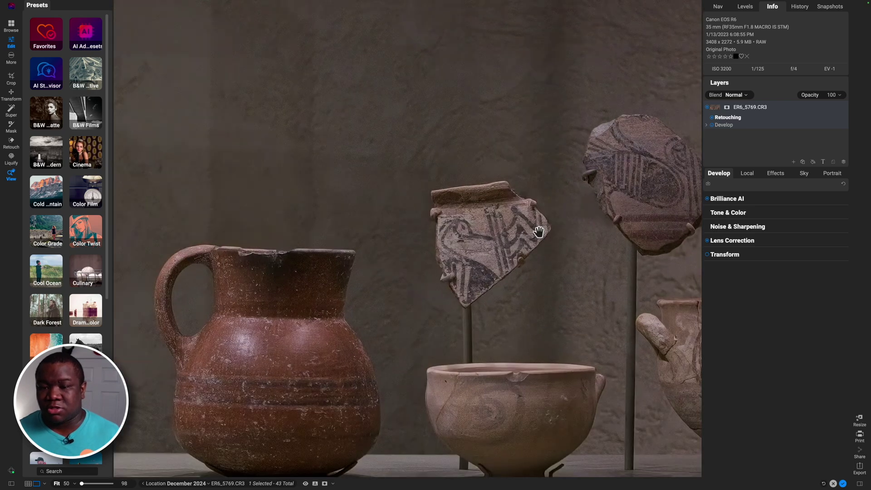
pyautogui.click(573, 243)
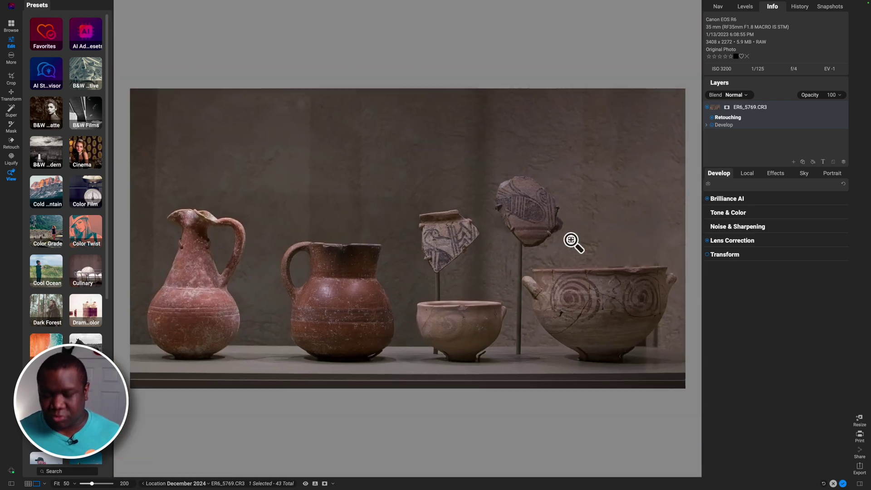
pyautogui.click(573, 241)
pyautogui.moveTo(574, 241); pyautogui.dragTo(270, 227)
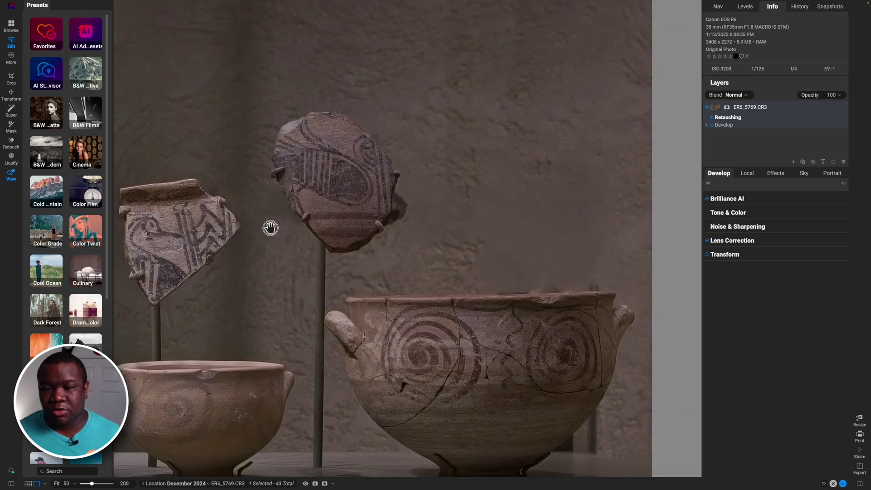
pyautogui.moveTo(436, 226); pyautogui.dragTo(475, 247)
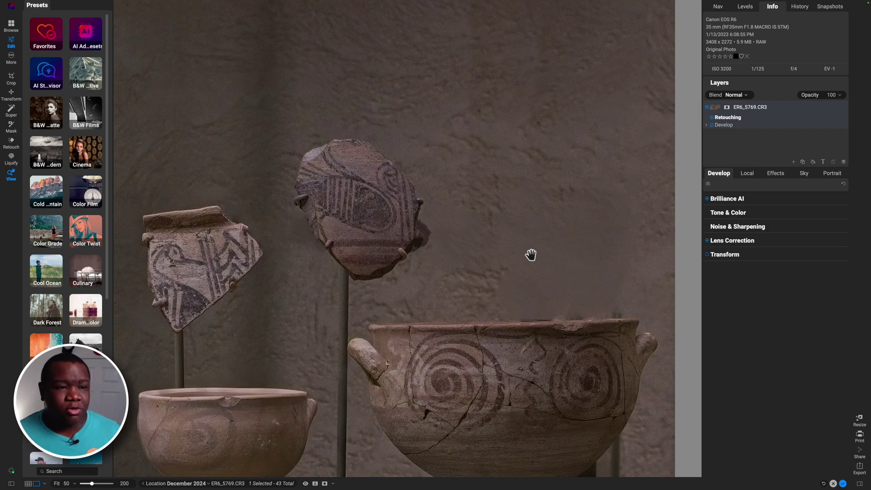
# Clone over the smudged wall above the large right-hand bowl in Stamp mode with brush size 300 and feather 86.
pyautogui.click(12, 148)
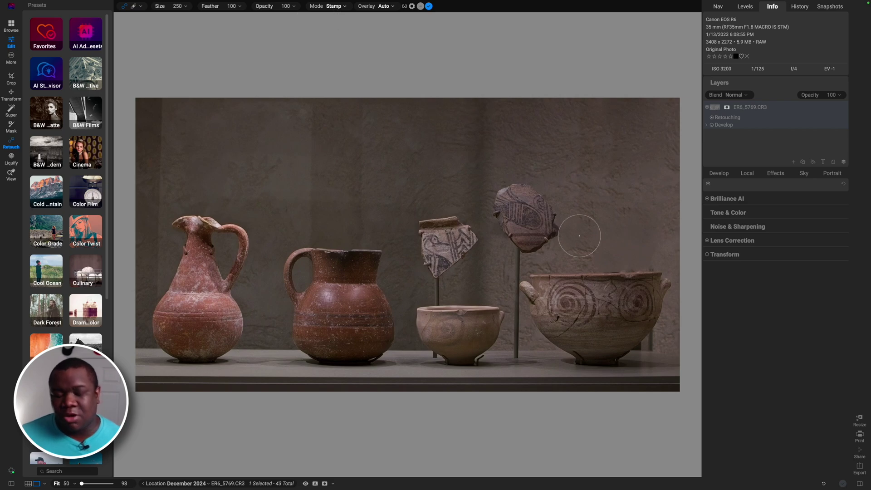
pyautogui.hotkey('ctrl', '=')
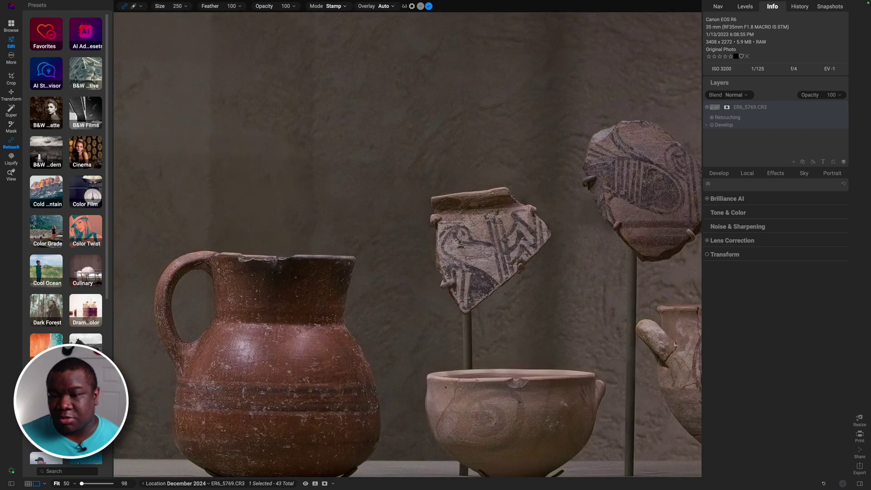
pyautogui.moveTo(531, 267); pyautogui.dragTo(236, 249)
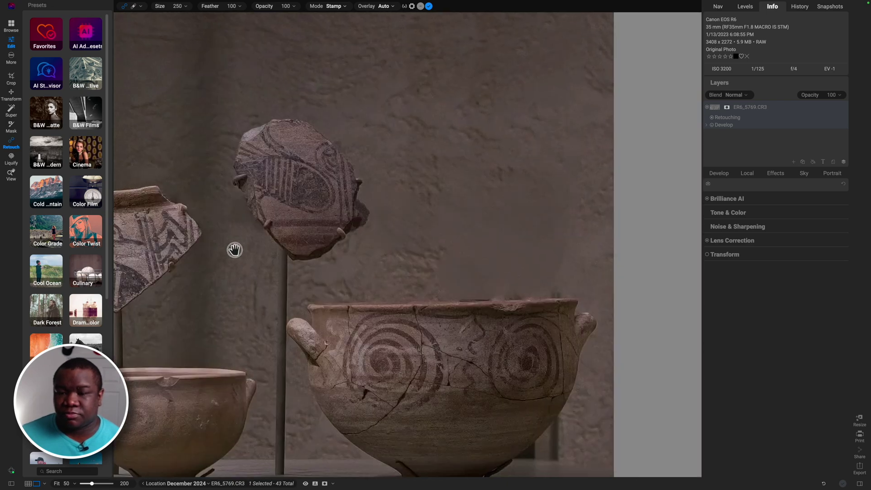
pyautogui.press('[')
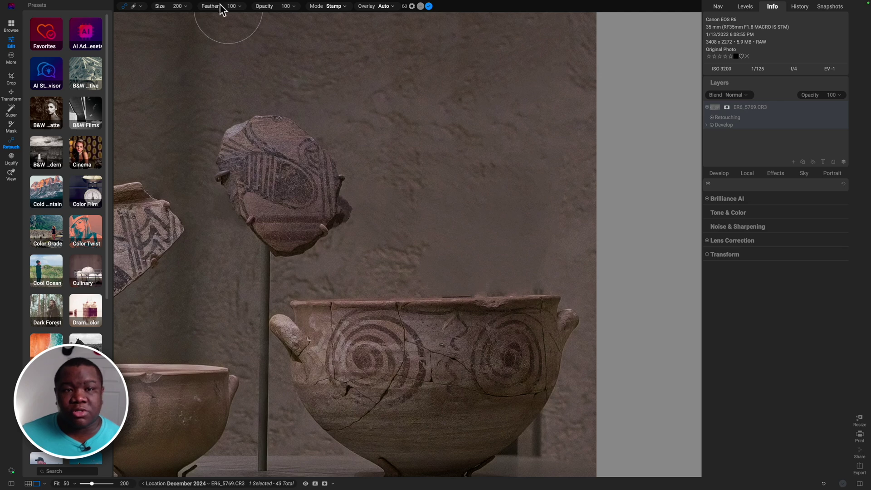
pyautogui.moveTo(231, 8); pyautogui.dragTo(206, 8)
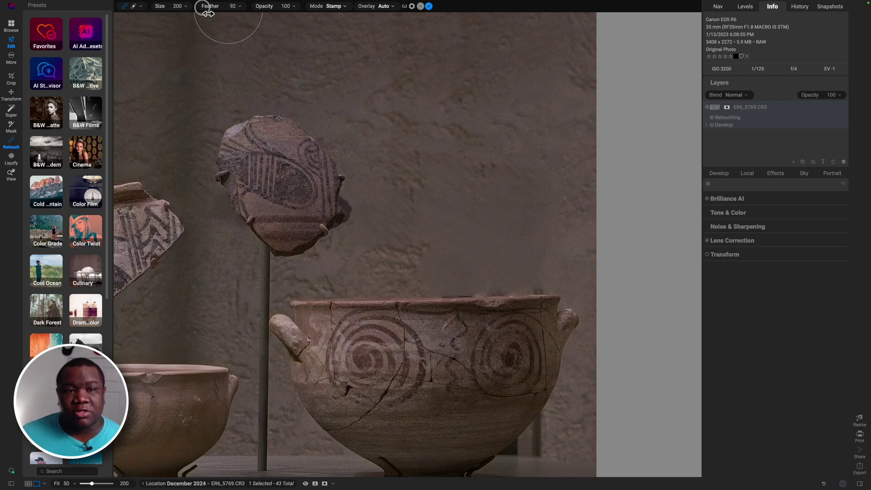
pyautogui.press(']')
pyautogui.press(']')
pyautogui.moveTo(435, 219)
pyautogui.mouseDown()
pyautogui.moveTo(471, 194)
pyautogui.moveTo(520, 198)
pyautogui.moveTo(534, 212)
pyautogui.moveTo(534, 246)
pyautogui.moveTo(516, 252)
pyautogui.moveTo(475, 225)
pyautogui.moveTo(445, 233)
pyautogui.moveTo(430, 251)
pyautogui.moveTo(531, 250)
pyautogui.moveTo(429, 261)
pyautogui.moveTo(444, 205)
pyautogui.moveTo(470, 186)
pyautogui.moveTo(514, 185)
pyautogui.moveTo(545, 234)
pyautogui.moveTo(530, 253)
pyautogui.moveTo(499, 254)
pyautogui.mouseUp()
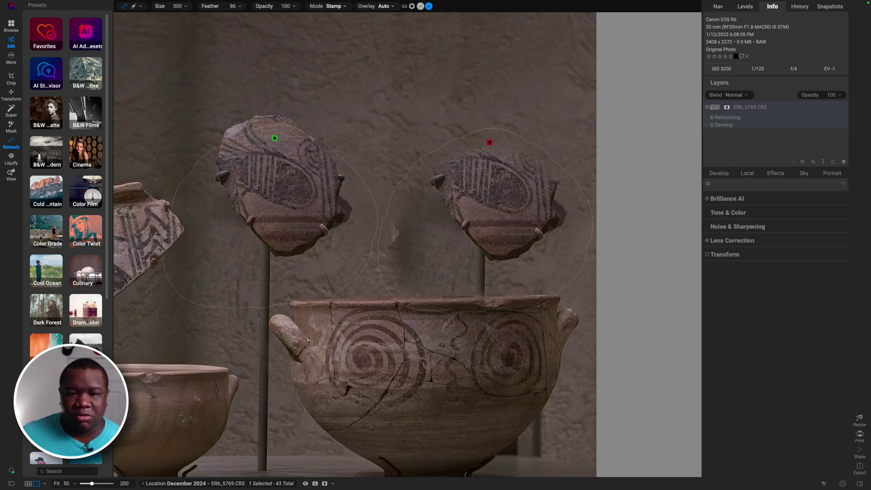
# Move the large clone patch's source point off the round shard onto the clean textured wall near the photo's upper edge.
pyautogui.moveTo(274, 142)
pyautogui.mouseDown()
pyautogui.moveTo(304, 111)
pyautogui.moveTo(350, 15)
pyautogui.moveTo(362, 14)
pyautogui.moveTo(390, 39)
pyautogui.moveTo(420, 26)
pyautogui.mouseUp()
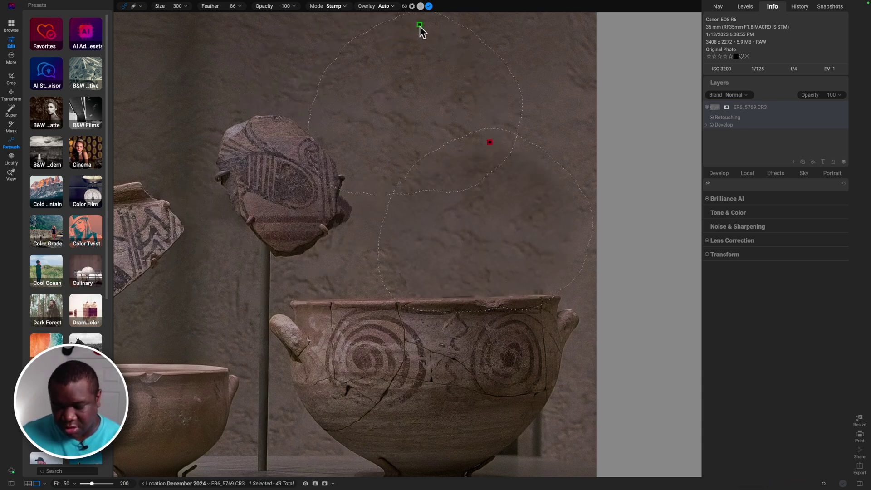
pyautogui.press('super+minus')
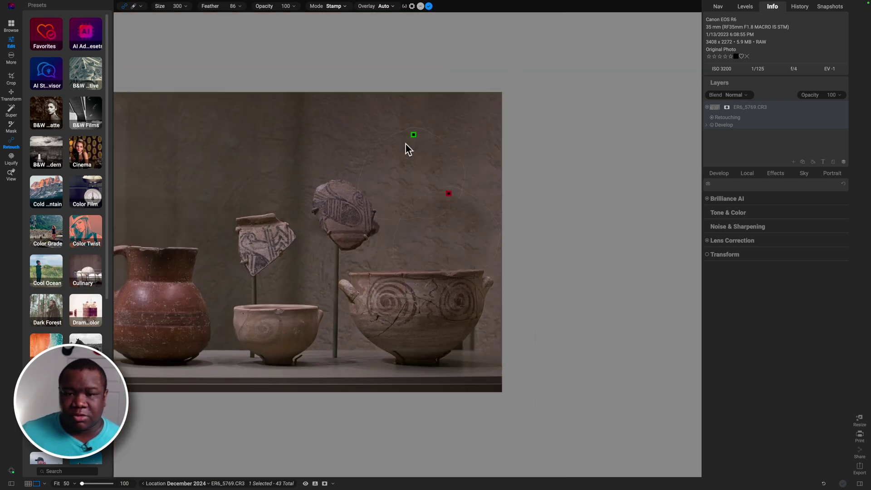
pyautogui.moveTo(413, 136); pyautogui.dragTo(408, 109)
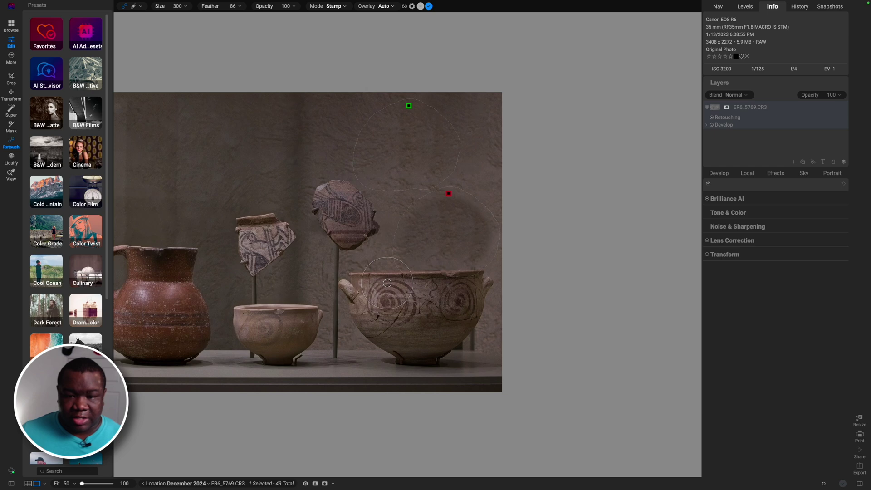
# Clone over the dark smudge at the round shard's right edge at size 60 and feather 100, sourcing from the wall just below.
pyautogui.press('super+equal')
pyautogui.scroll(-3, 369, 210)
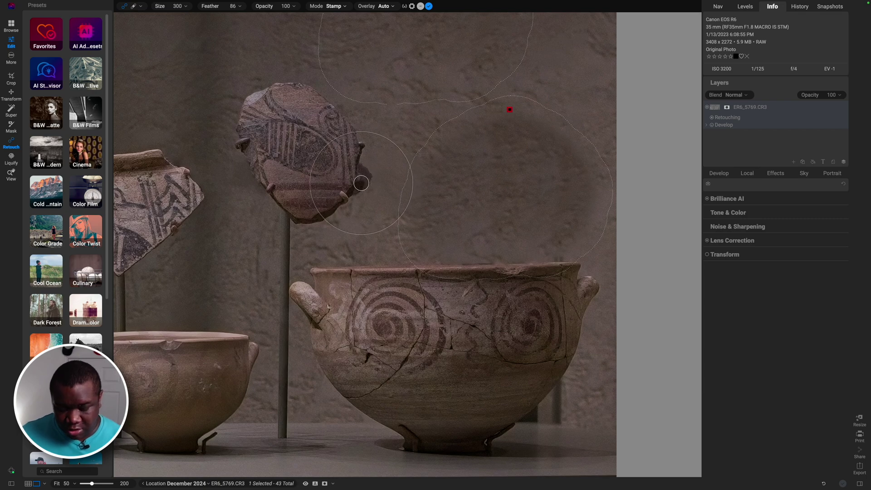
pyautogui.press('[')
pyautogui.press('[')
pyautogui.press('[')
pyautogui.press('[')
pyautogui.press('[')
pyautogui.press('[')
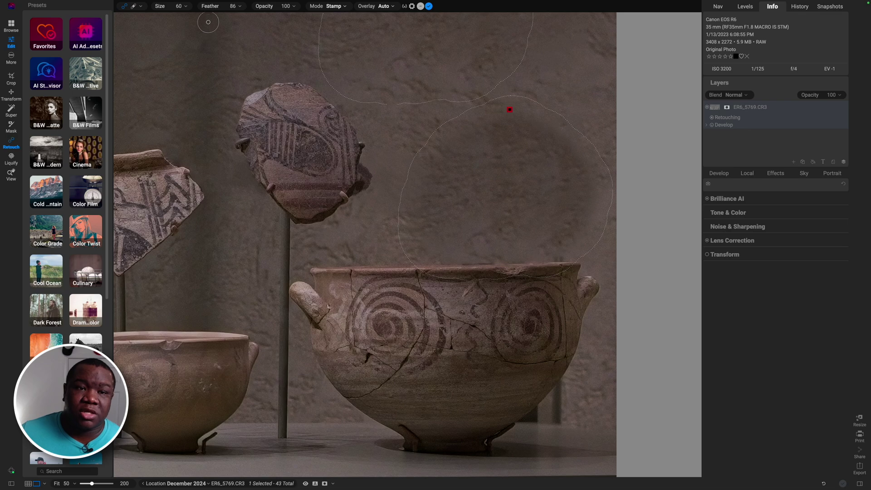
pyautogui.moveTo(210, 10); pyautogui.dragTo(262, 14)
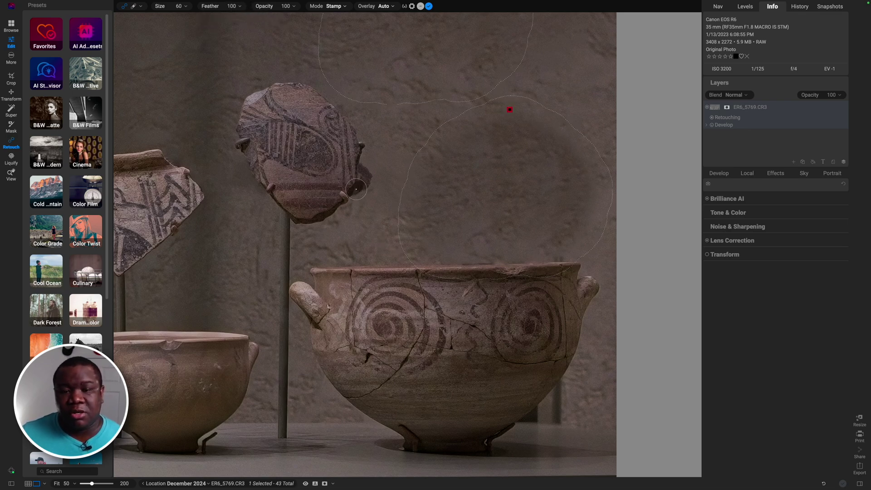
pyautogui.moveTo(358, 190)
pyautogui.mouseDown()
pyautogui.moveTo(364, 164)
pyautogui.moveTo(360, 189)
pyautogui.moveTo(368, 174)
pyautogui.mouseUp()
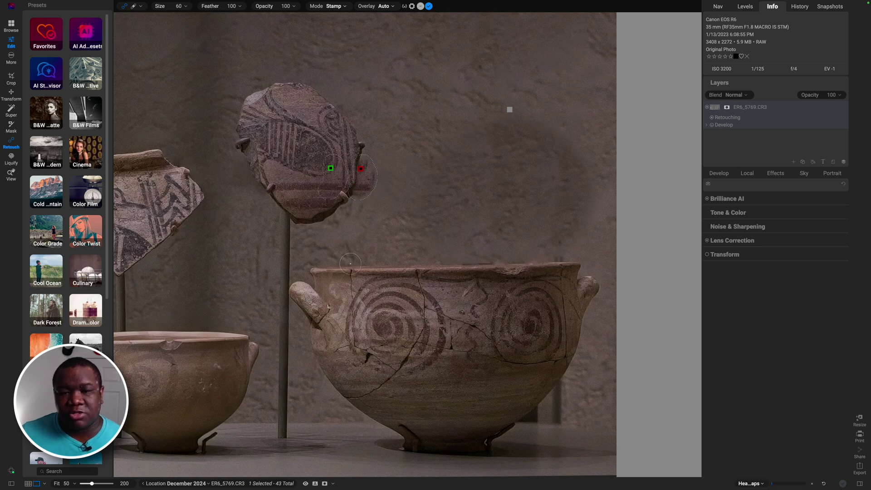
pyautogui.moveTo(331, 170)
pyautogui.mouseDown()
pyautogui.moveTo(381, 200)
pyautogui.moveTo(394, 222)
pyautogui.mouseUp()
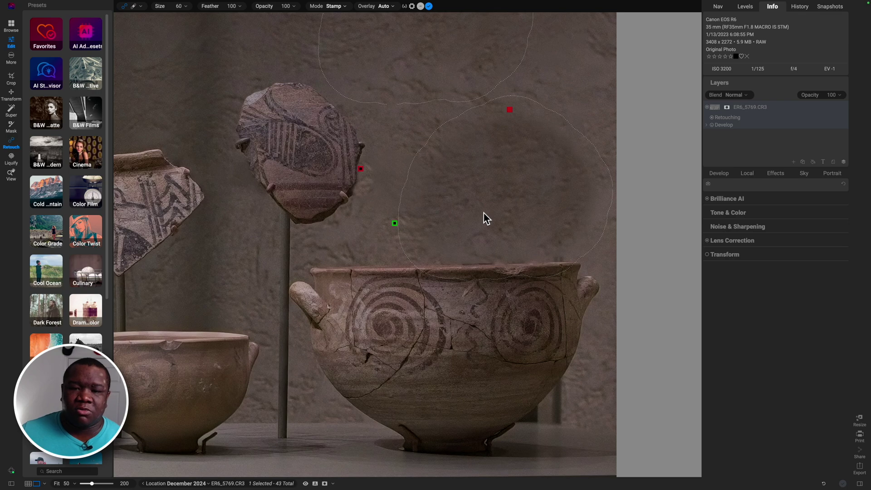
# Clone over the blurred wall right of the round shard at brush size 125, moving its source to clean wall above.
pyautogui.press(']')
pyautogui.press(']')
pyautogui.press(']')
pyautogui.press(']')
pyautogui.press(']')
pyautogui.press(']')
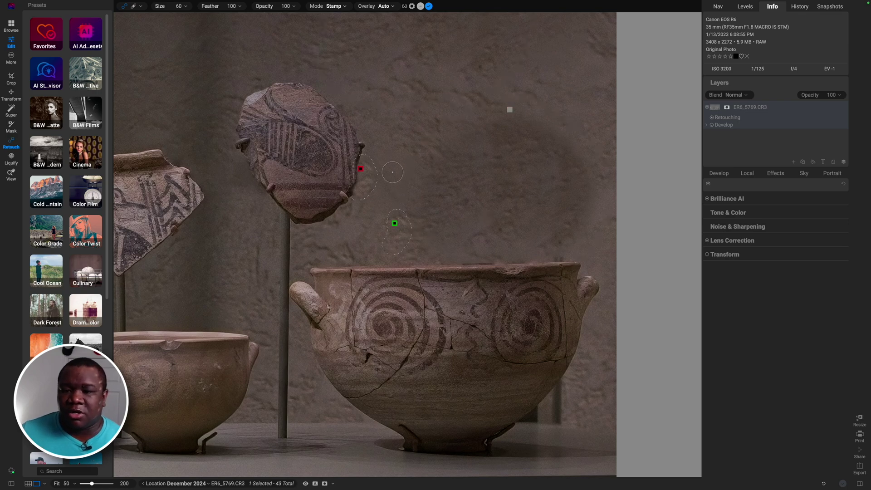
pyautogui.moveTo(383, 152)
pyautogui.mouseDown()
pyautogui.moveTo(399, 167)
pyautogui.moveTo(397, 194)
pyautogui.moveTo(369, 220)
pyautogui.moveTo(381, 192)
pyautogui.moveTo(409, 173)
pyautogui.moveTo(394, 214)
pyautogui.moveTo(396, 204)
pyautogui.mouseUp()
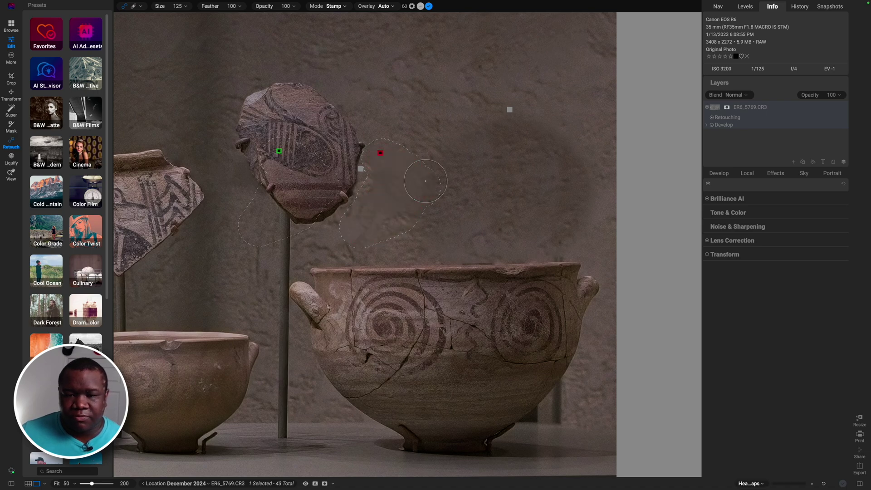
pyautogui.moveTo(278, 151)
pyautogui.mouseDown()
pyautogui.moveTo(356, 48)
pyautogui.moveTo(404, 17)
pyautogui.mouseUp()
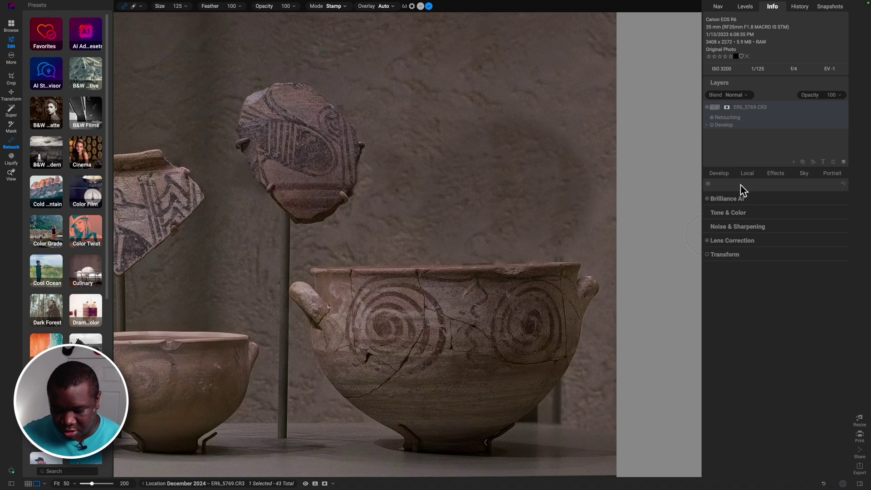
pyautogui.hotkey('ctrl', '0')
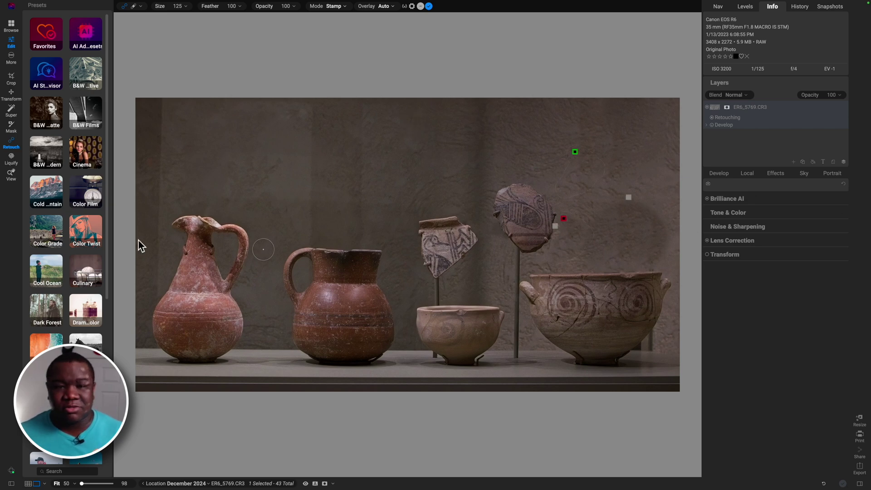
# Apply the retouching and add a local adjustment with Exposure set to 0.5.
pyautogui.click(429, 6)
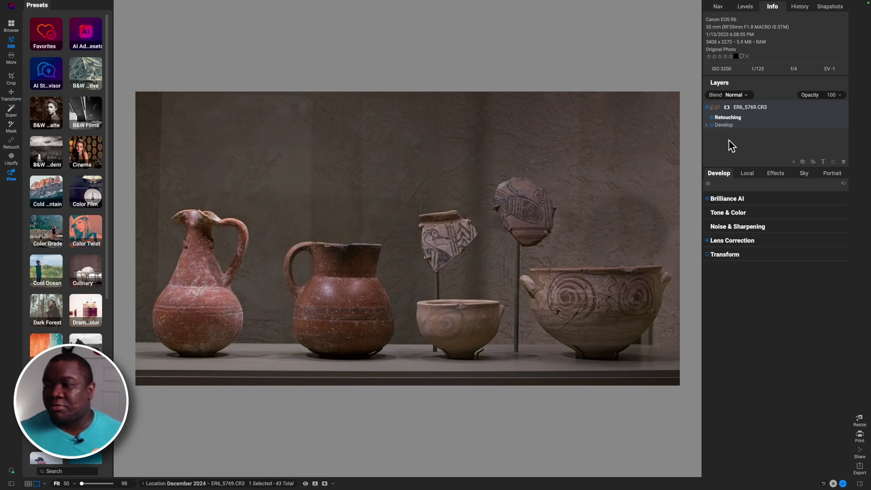
pyautogui.click(746, 174)
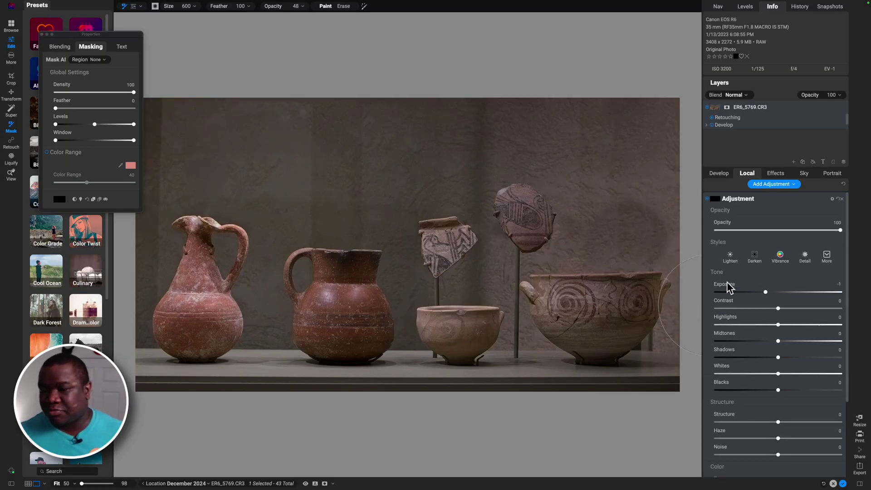
pyautogui.moveTo(778, 293); pyautogui.dragTo(784, 293)
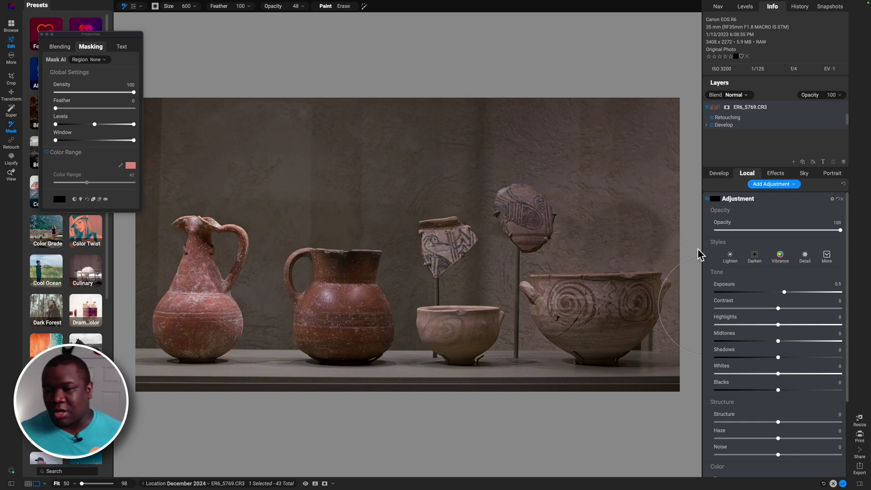
# Paint the adjustment over the dark wall patch above the large right-hand bowl at brush sizes 400 and 250, and check its mask.
pyautogui.press('[')
pyautogui.press('[')
pyautogui.press('[')
pyautogui.press('[')
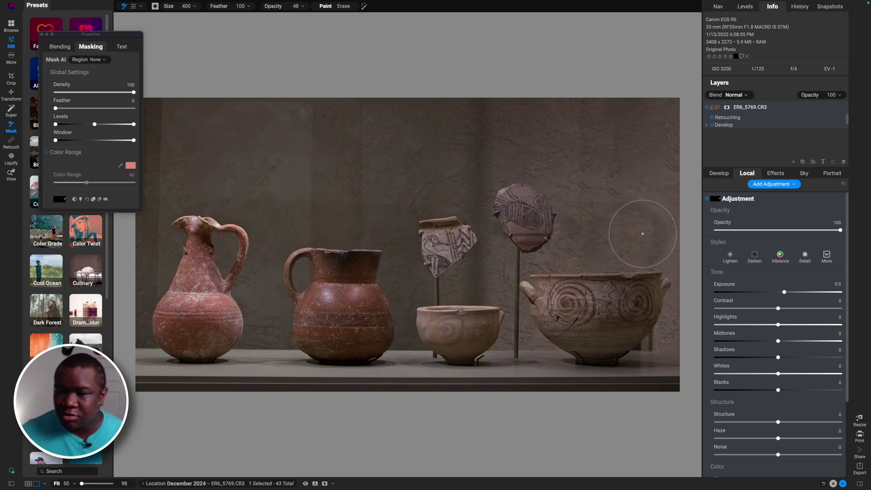
pyautogui.press('[')
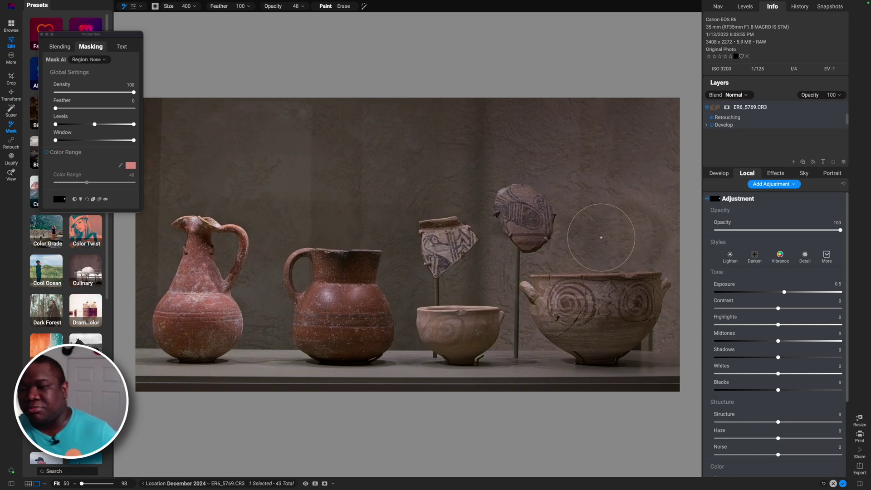
pyautogui.press('[')
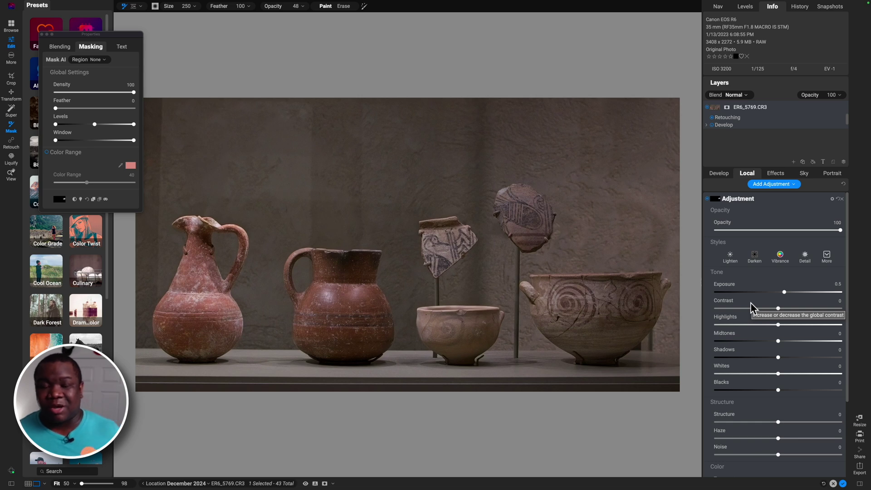
pyautogui.press('super+m')
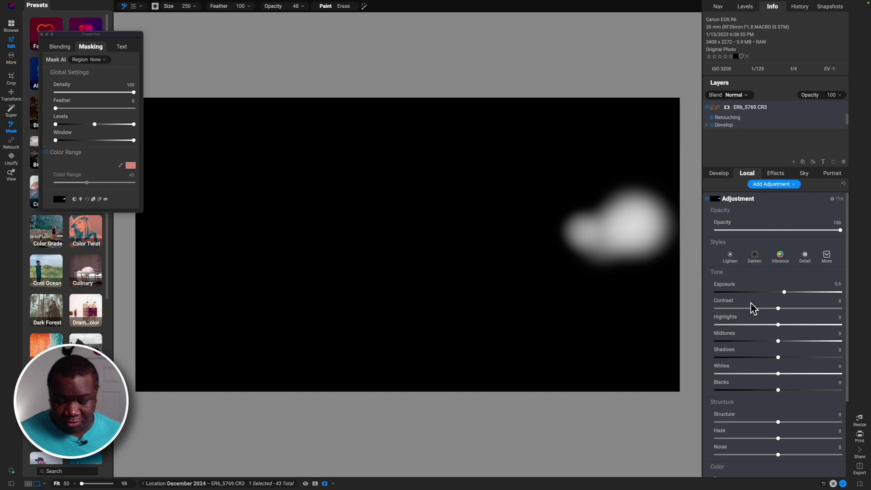
pyautogui.press('super+m')
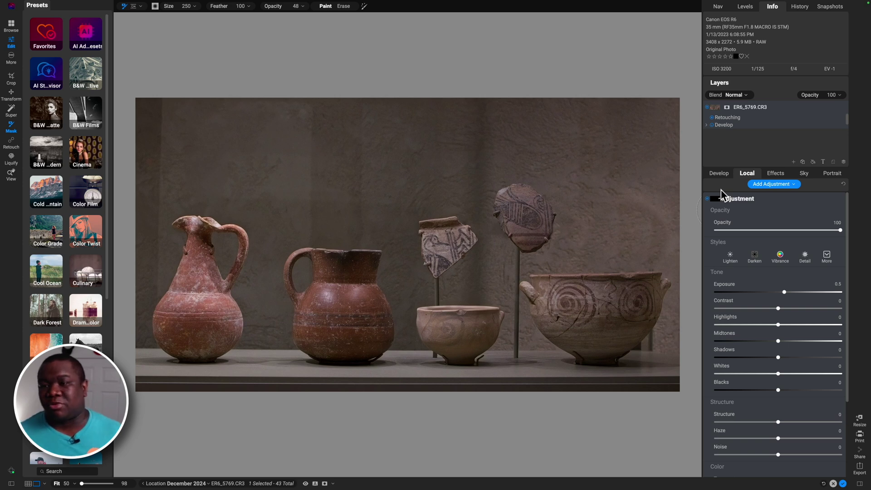
# Compare the photo with and without the layer's Retouching and Local Adjustments edits.
pyautogui.click(843, 109)
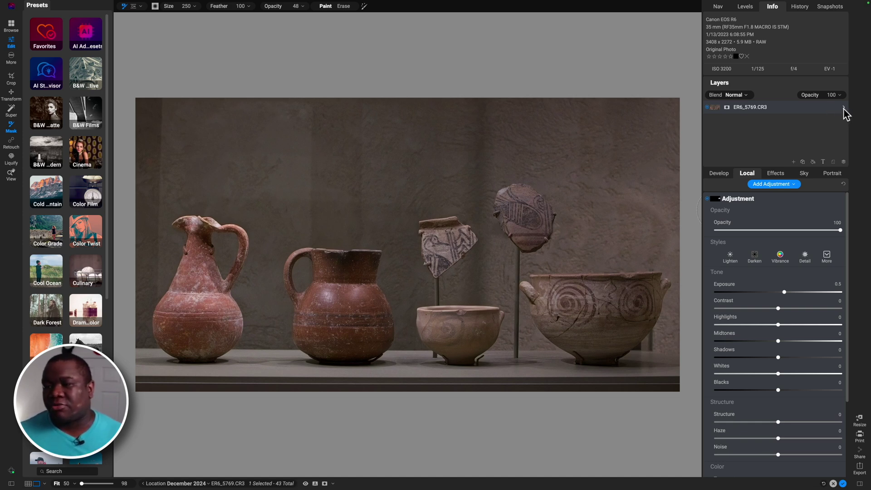
pyautogui.click(843, 109)
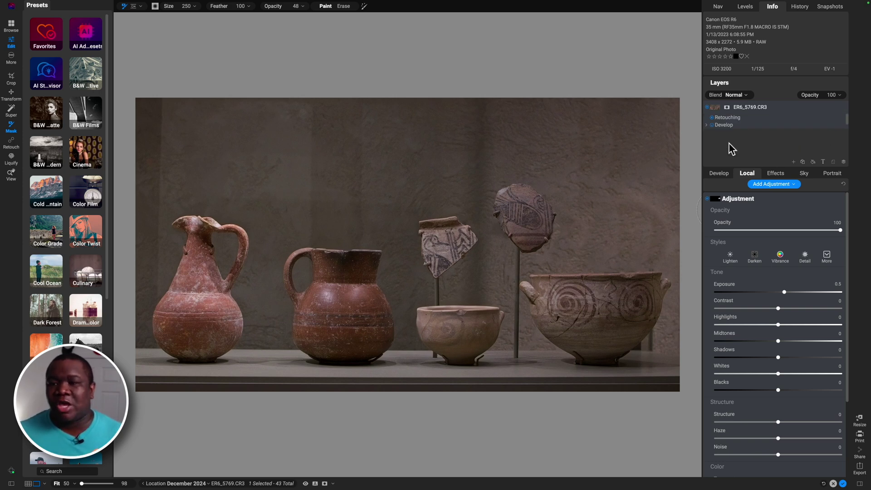
pyautogui.click(708, 125)
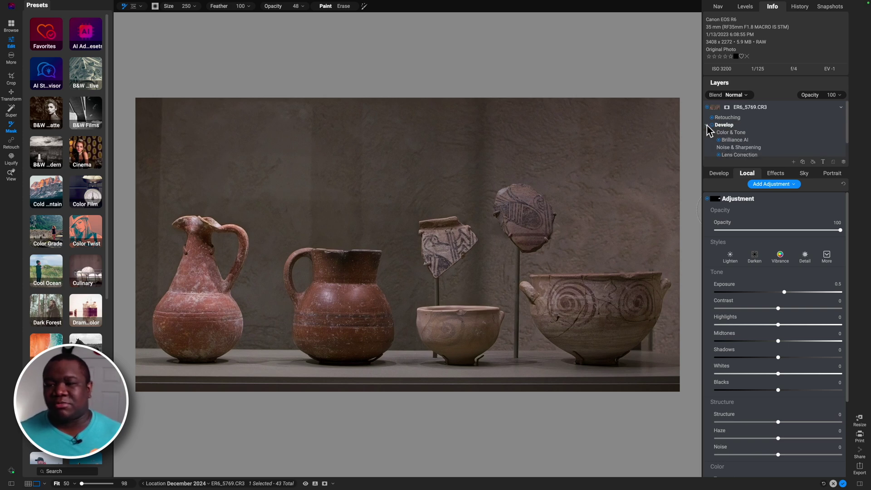
pyautogui.click(709, 126)
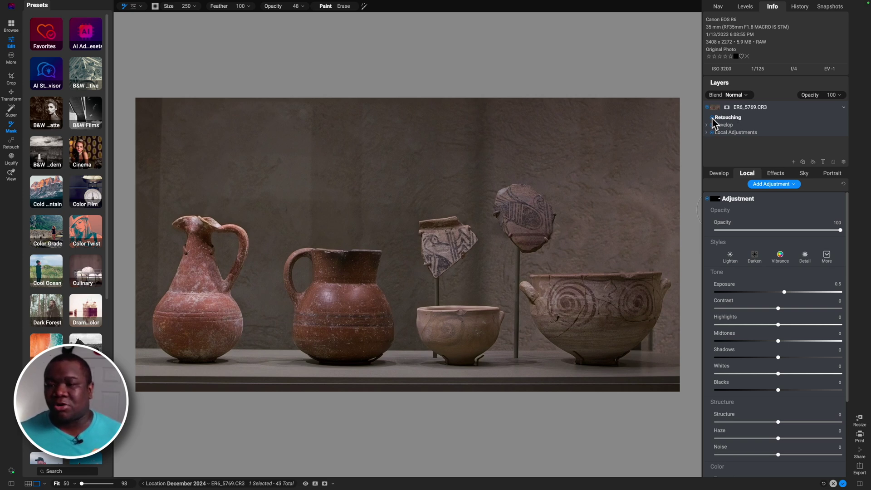
pyautogui.click(712, 118)
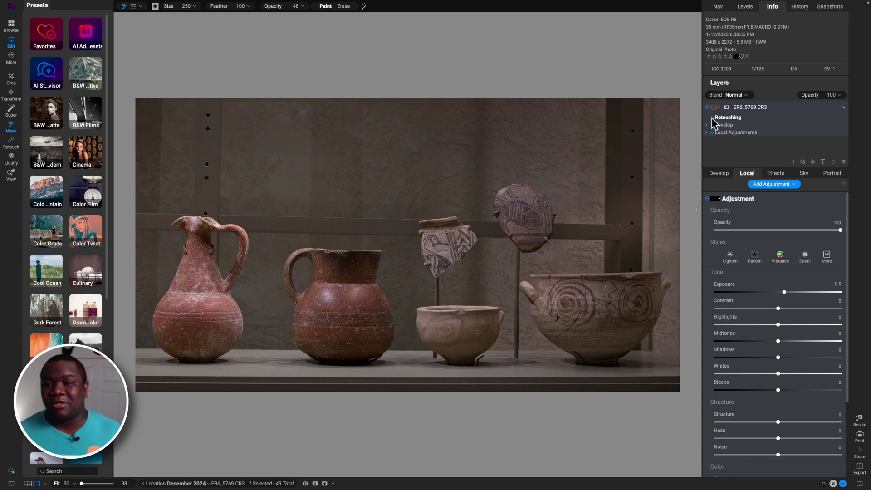
pyautogui.click(712, 118)
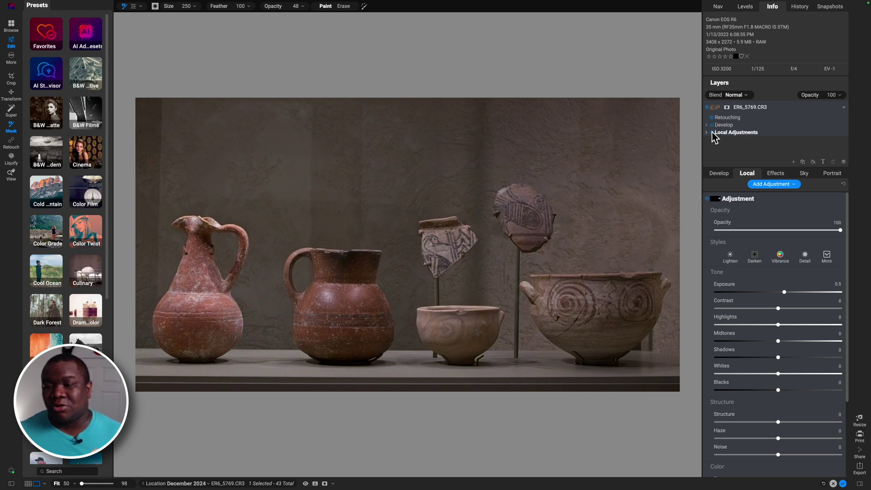
pyautogui.click(712, 132)
pyautogui.click(712, 132)
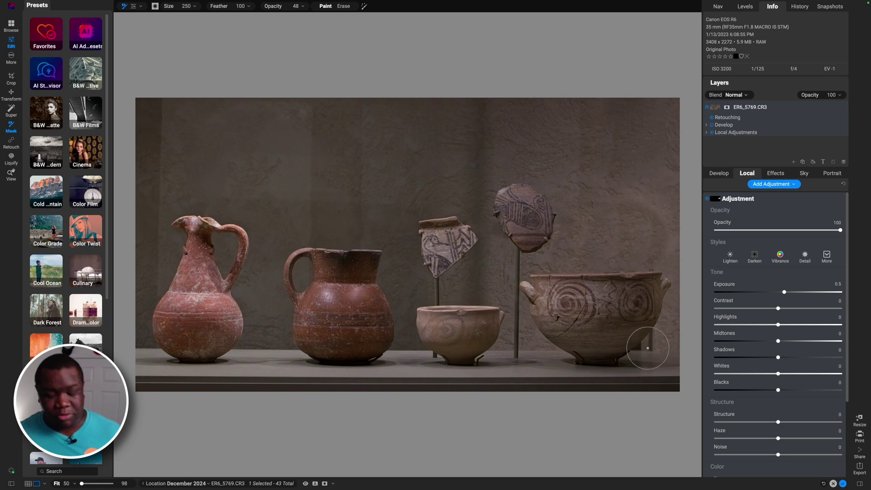
# Inspect the large right-hand bowl and the wall around it up close.
pyautogui.hotkey('ctrl', '=')
pyautogui.hscroll(10, 363, 286)
pyautogui.scroll(-3, 363, 286)
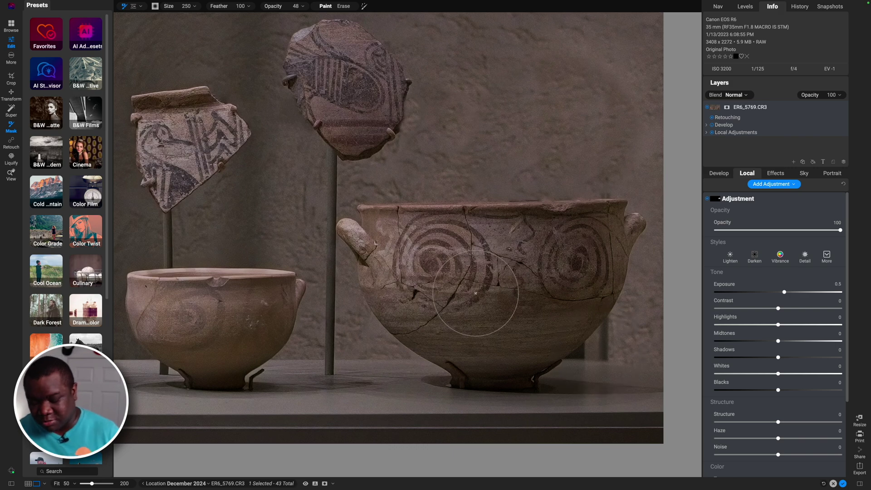
pyautogui.hotkey('ctrl', '0')
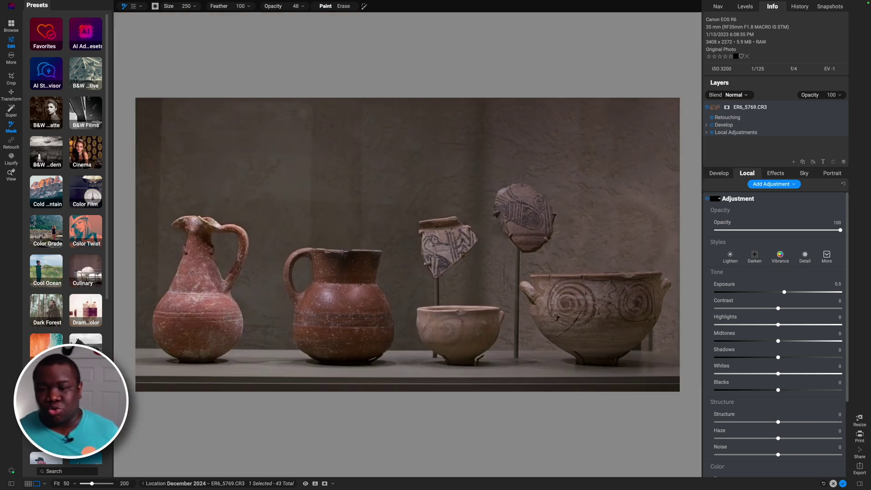